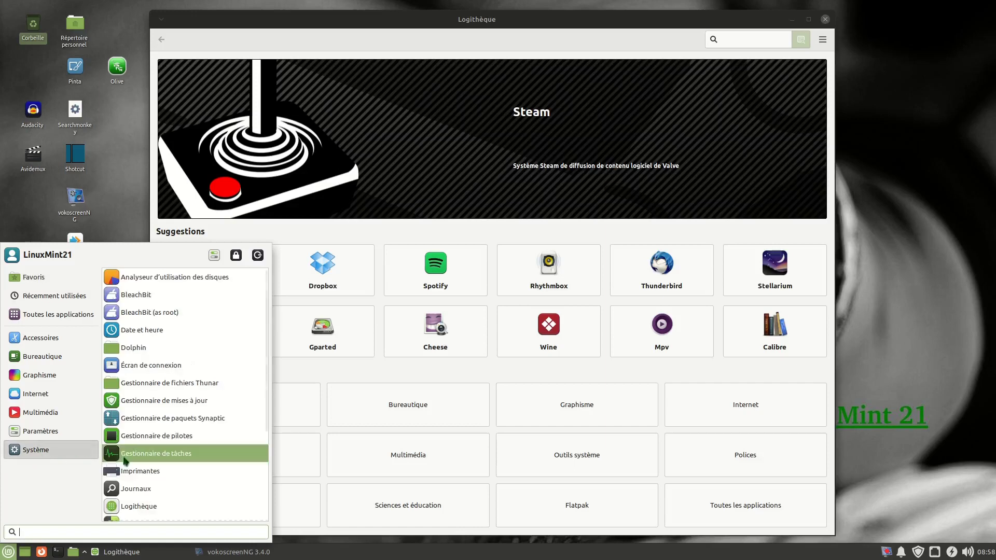
Open Relevés du système, display Renseignements sur le système, and move and enlarge the window to show more of the report.
scroll(156, 454, "down", 5)
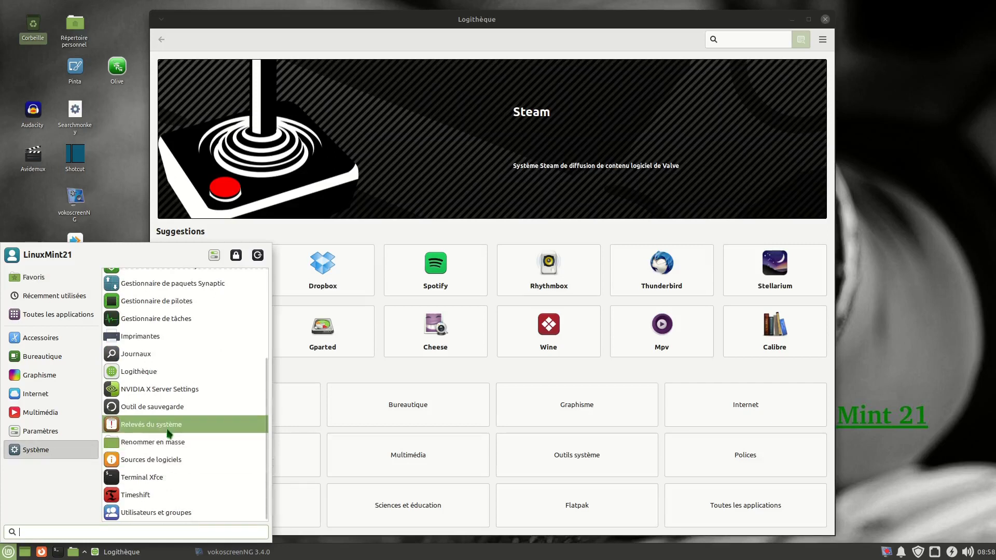
left_click(169, 434)
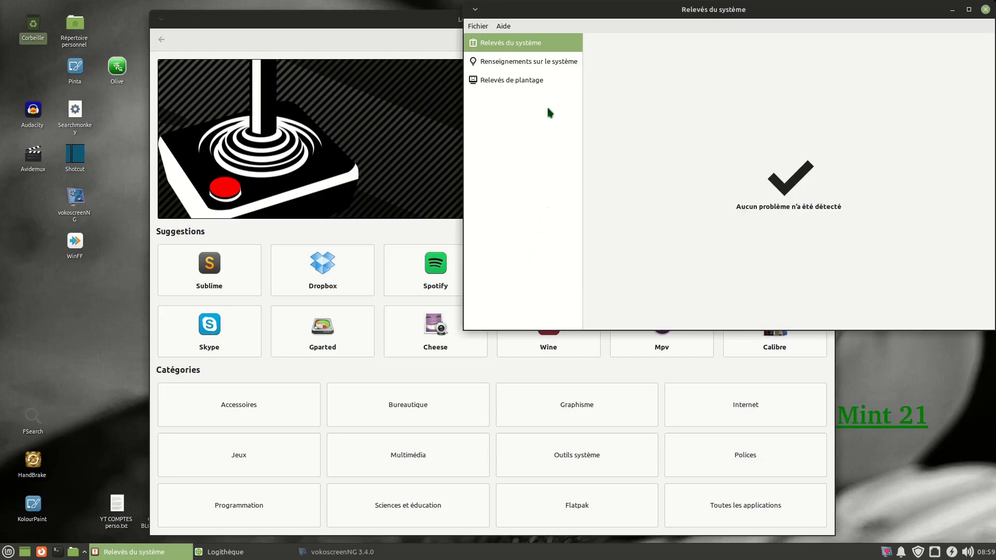
left_click(557, 63)
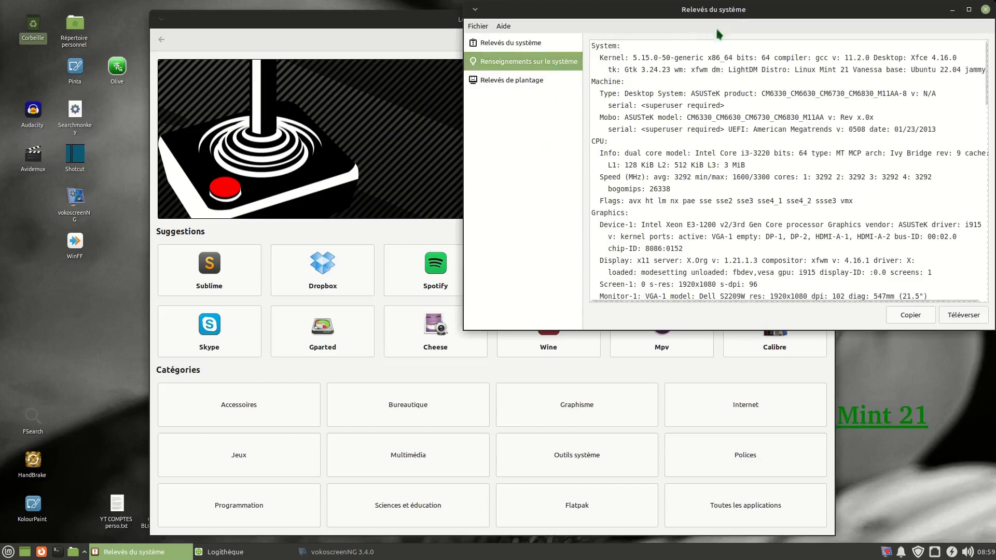
left_click_drag(739, 15, 568, 20)
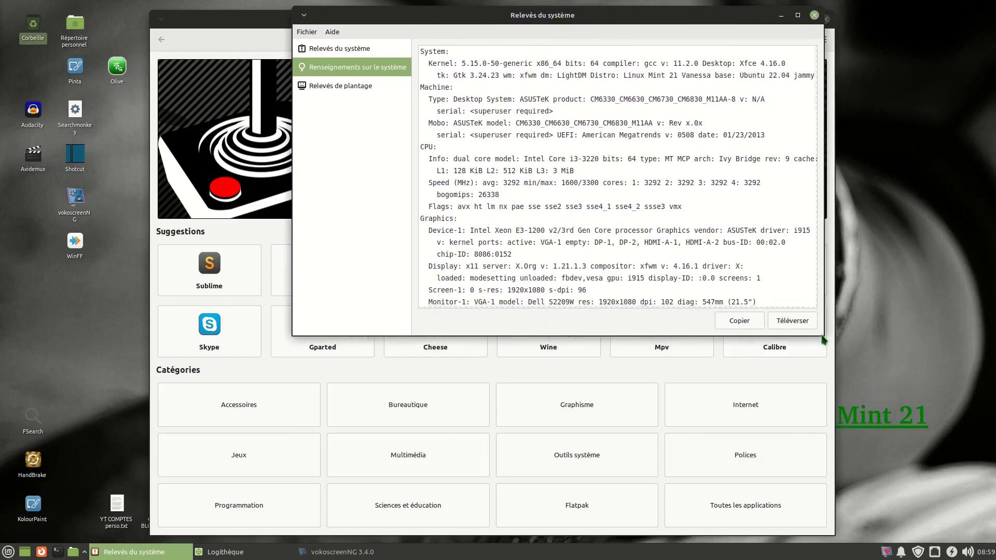
left_click_drag(826, 341, 923, 536)
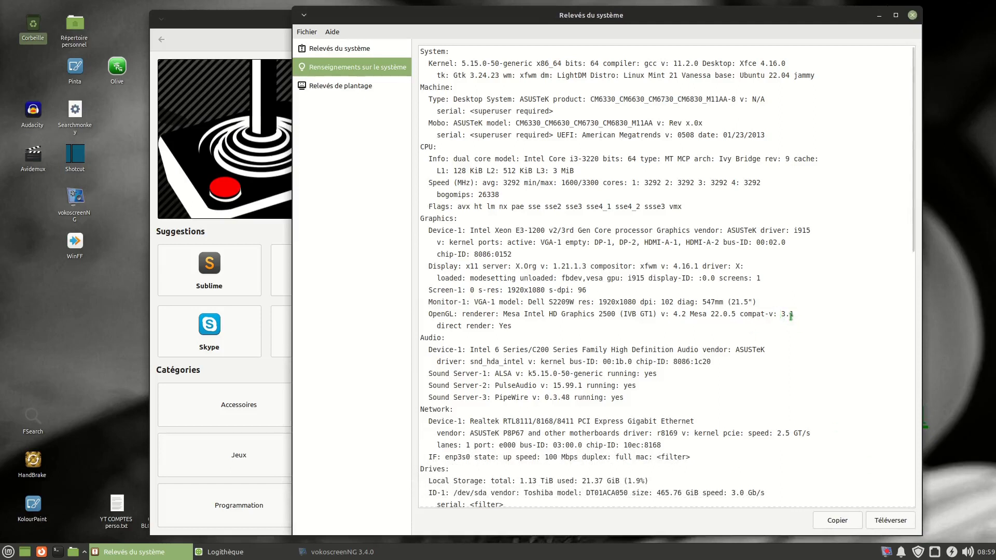
Review the system information report, highlight the distribution and Ubuntu base entry, and close Relevés du système.
scroll(821, 328, "down", 5)
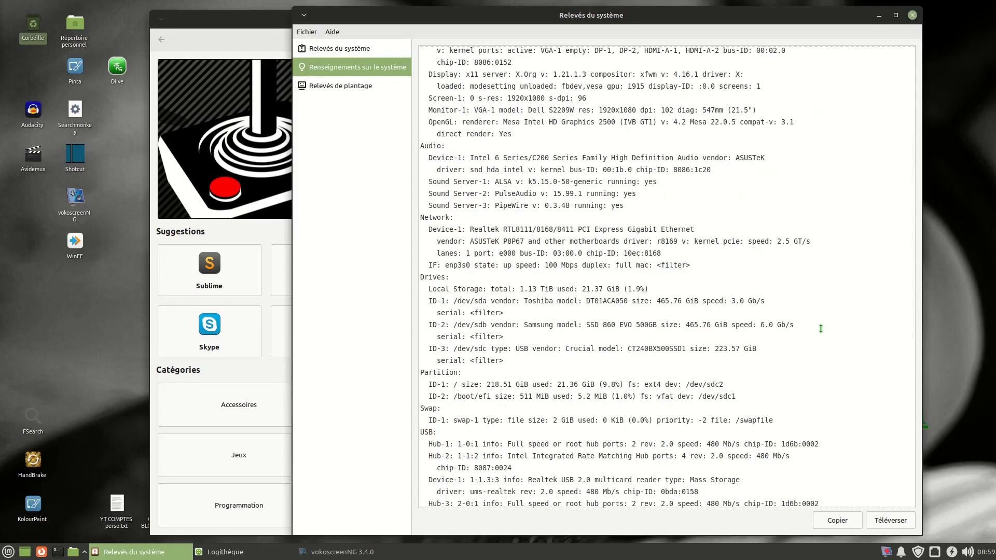
scroll(821, 328, "down", 10)
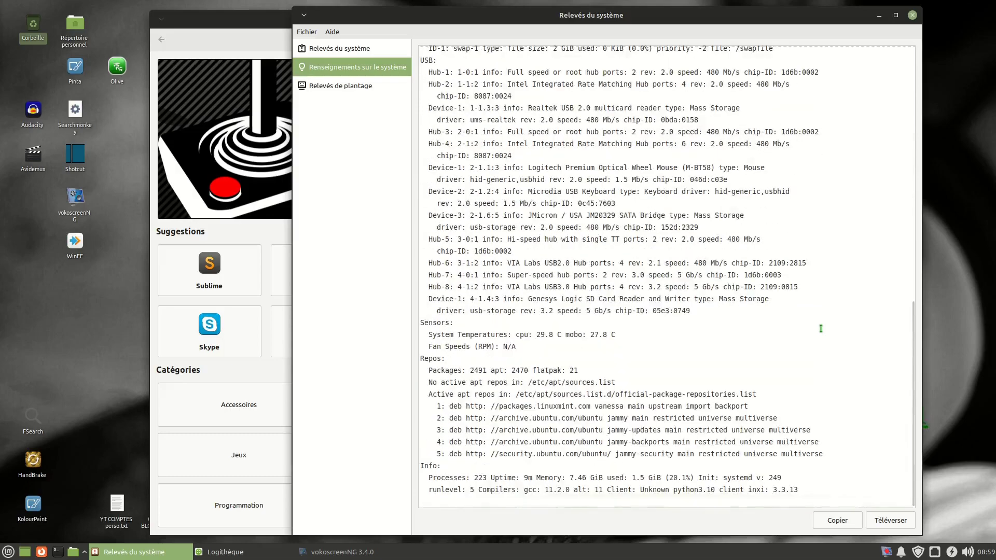
scroll(821, 328, "up", 15)
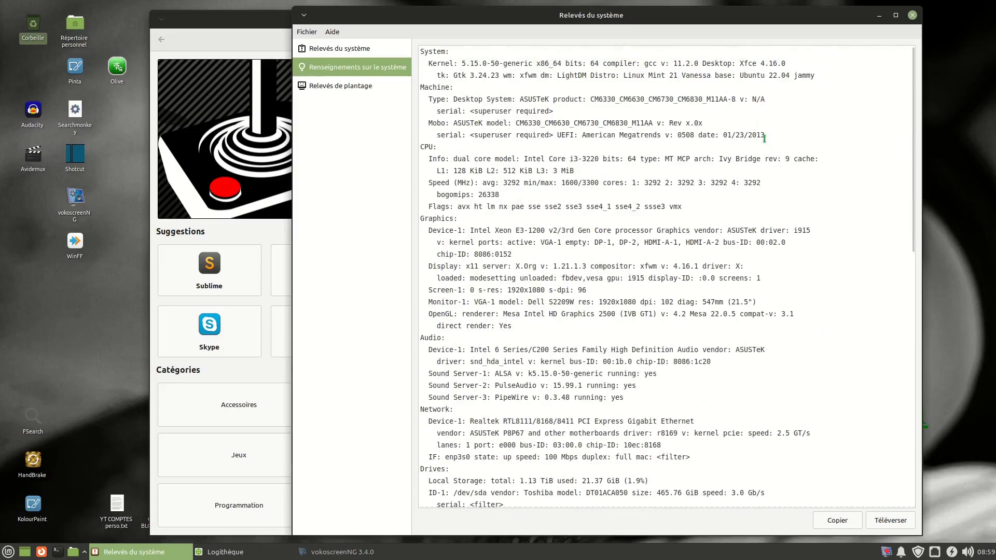
left_click_drag(625, 75, 819, 83)
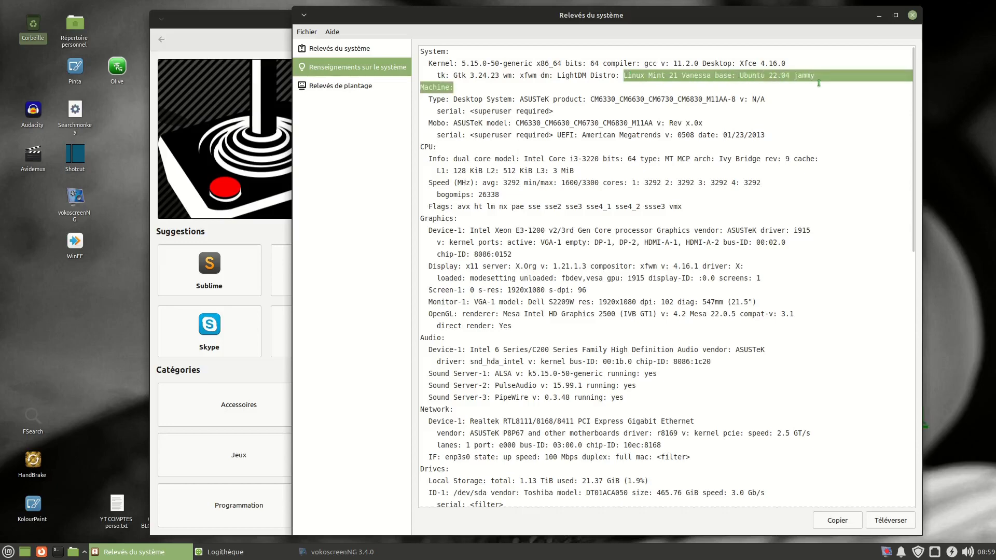
left_click(913, 15)
mouse_move(689, 19)
left_mouse_down()
mouse_move(699, 11)
mouse_move(686, 10)
mouse_move(691, 18)
left_mouse_up()
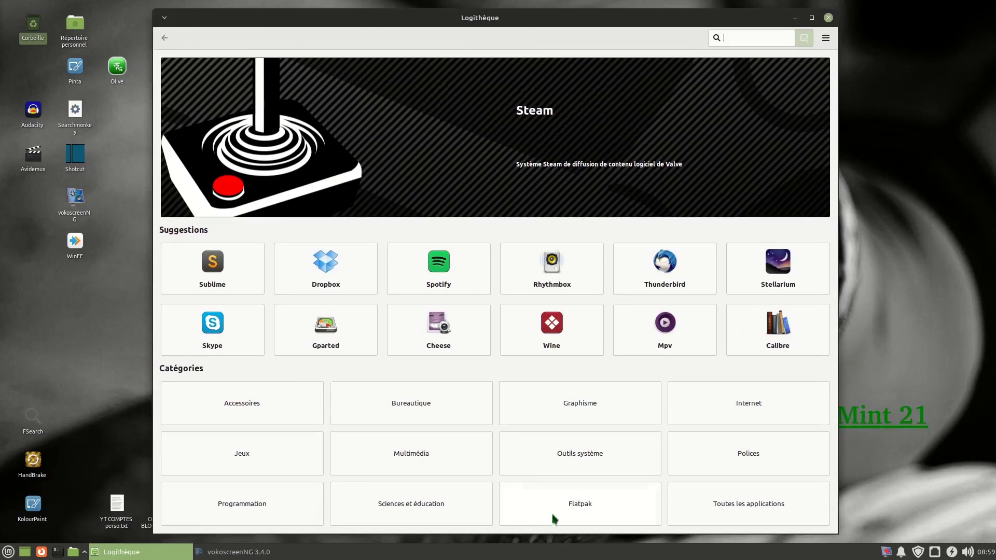
Open the Internet category in Logithèque and search for "opera".
left_click(745, 407)
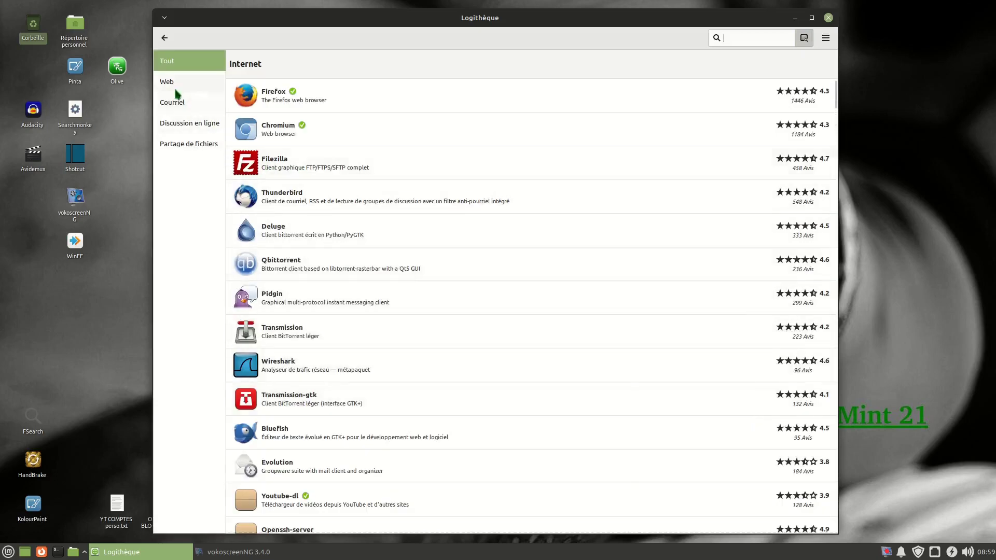
left_click(182, 69)
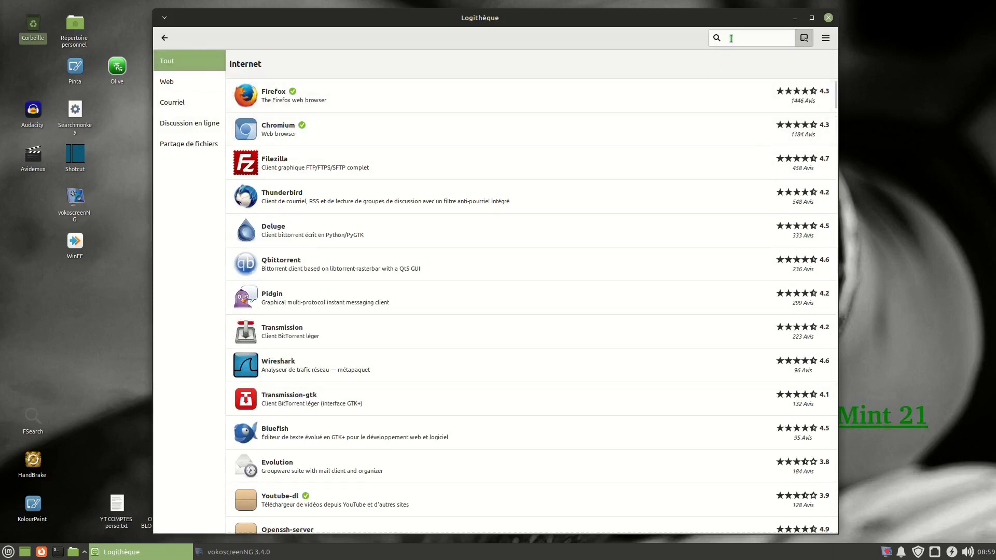
type("opera")
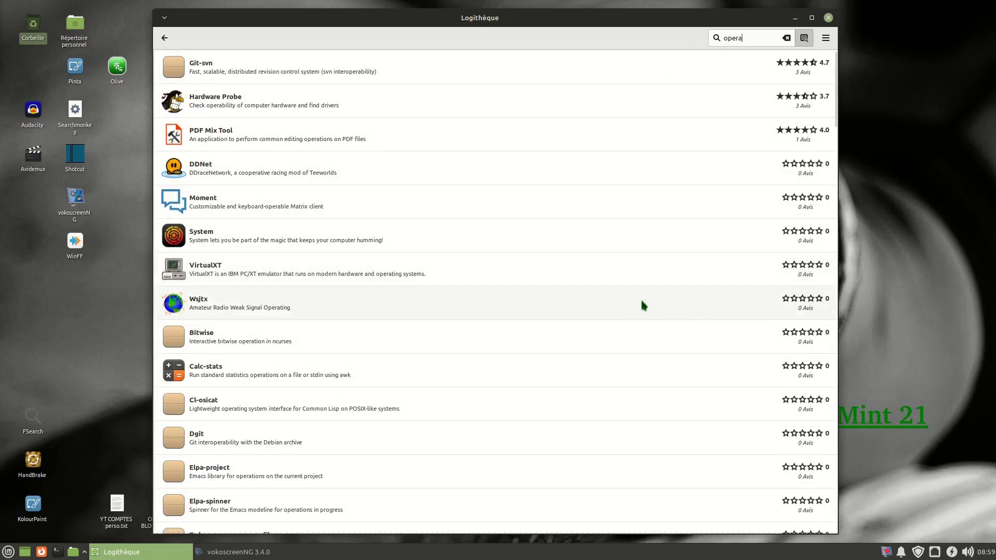
double_click(732, 38)
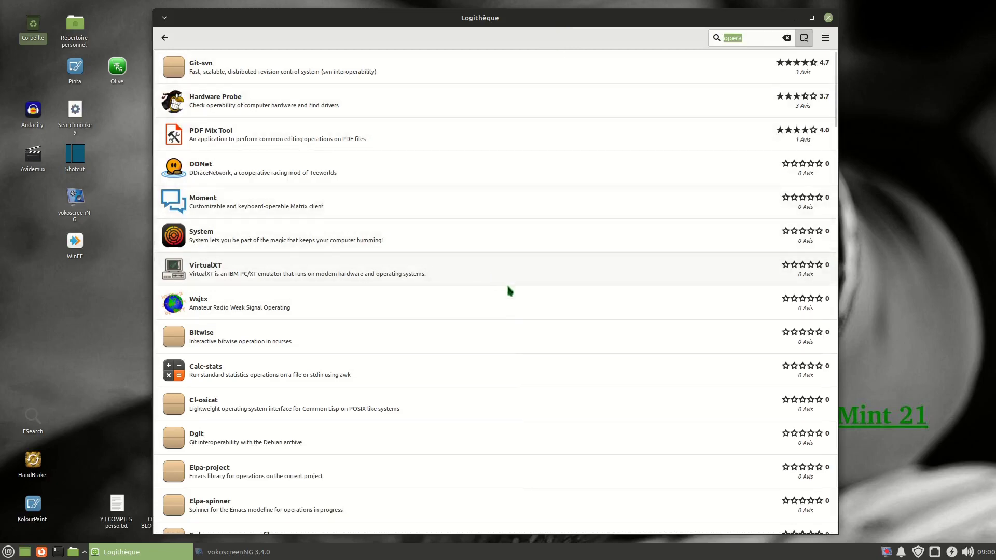
Look through the "opera" search results for the Opera browser package.
scroll(507, 282, "down", 3)
scroll(517, 307, "down", 6)
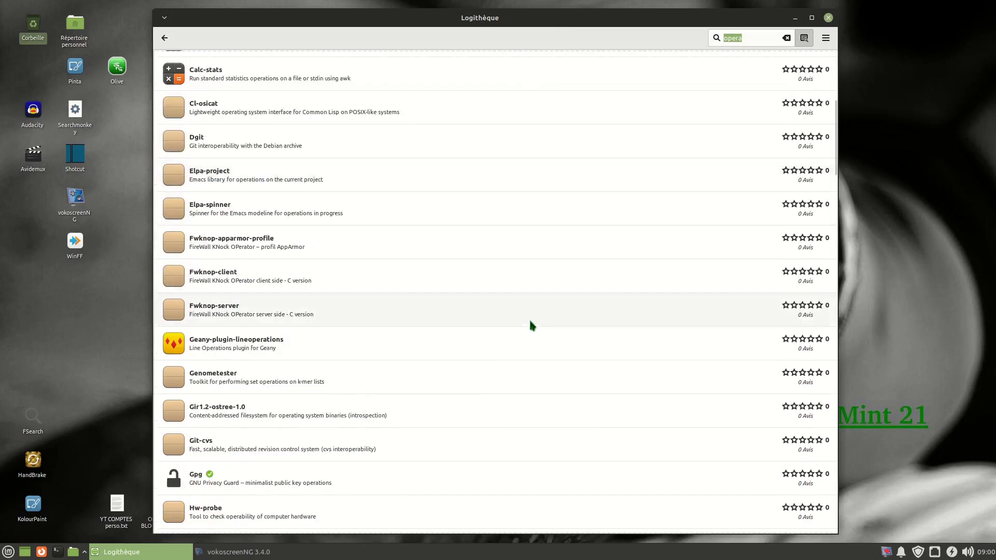
scroll(531, 321, "down", 12)
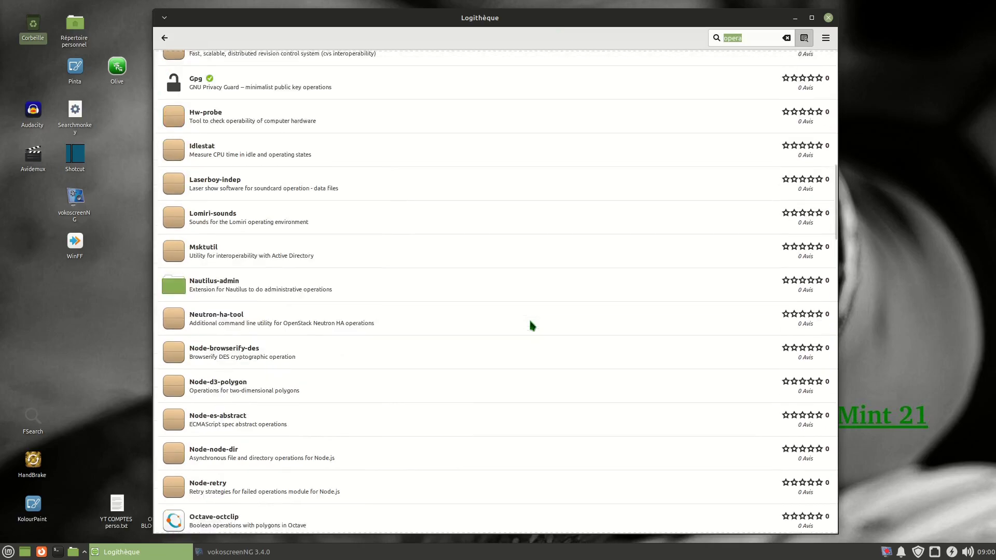
scroll(533, 325, "down", 4)
scroll(533, 326, "down", 6)
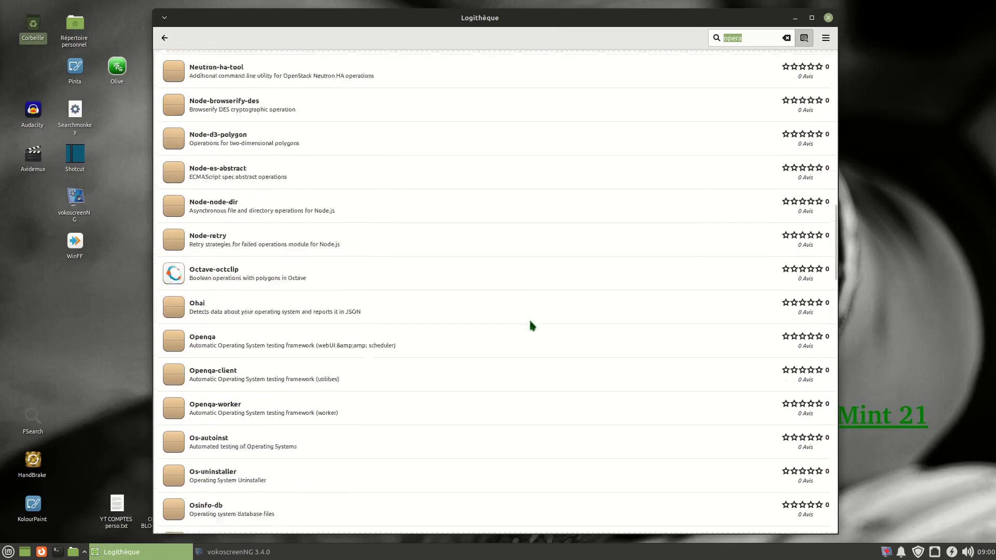
scroll(533, 326, "down", 20)
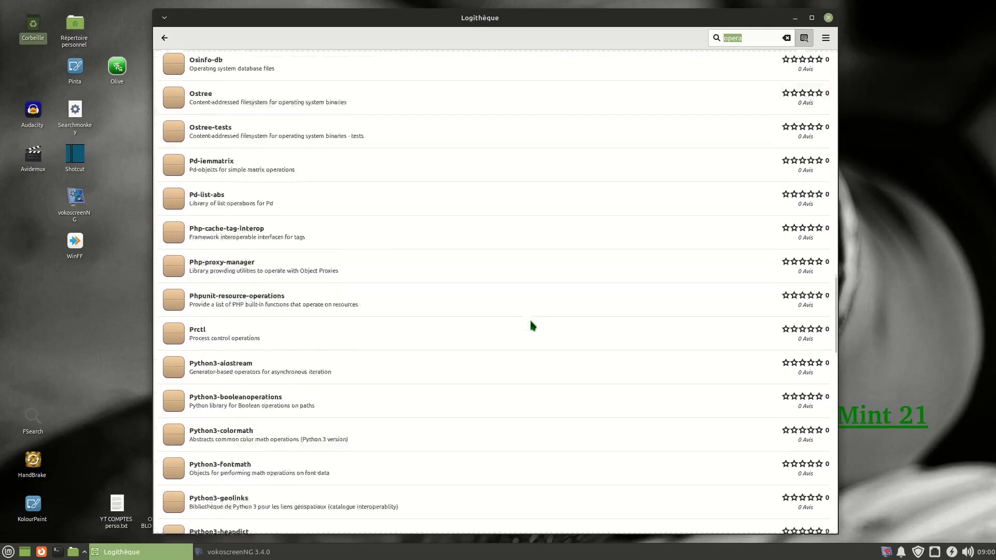
scroll(533, 325, "down", 10)
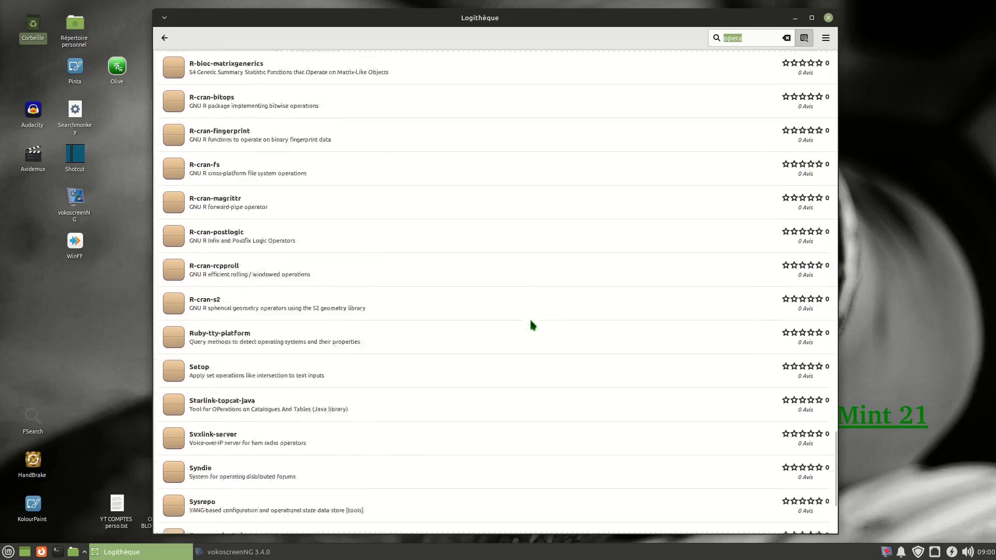
scroll(533, 326, "up", 6)
Extend the package search to "opera web browser".
left_click(745, 38)
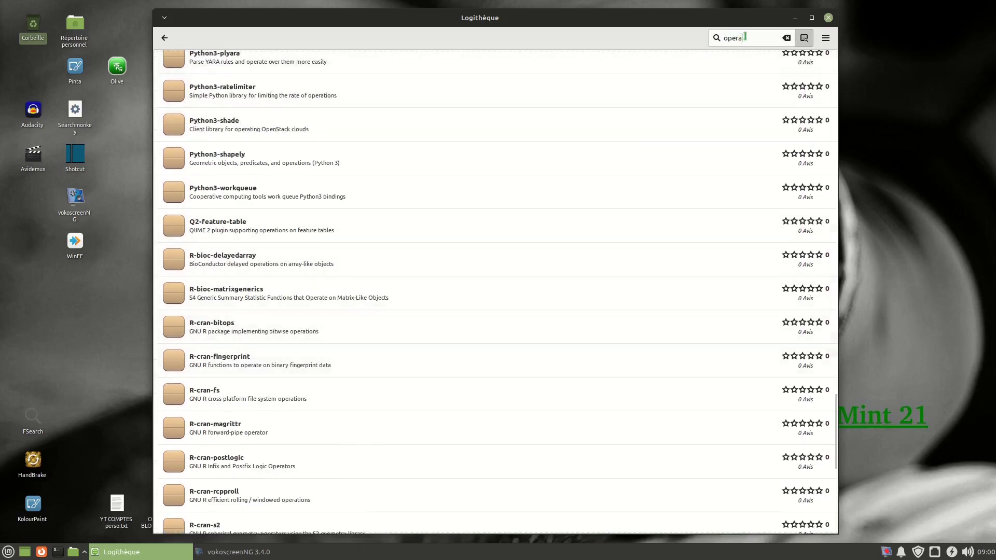
type("w")
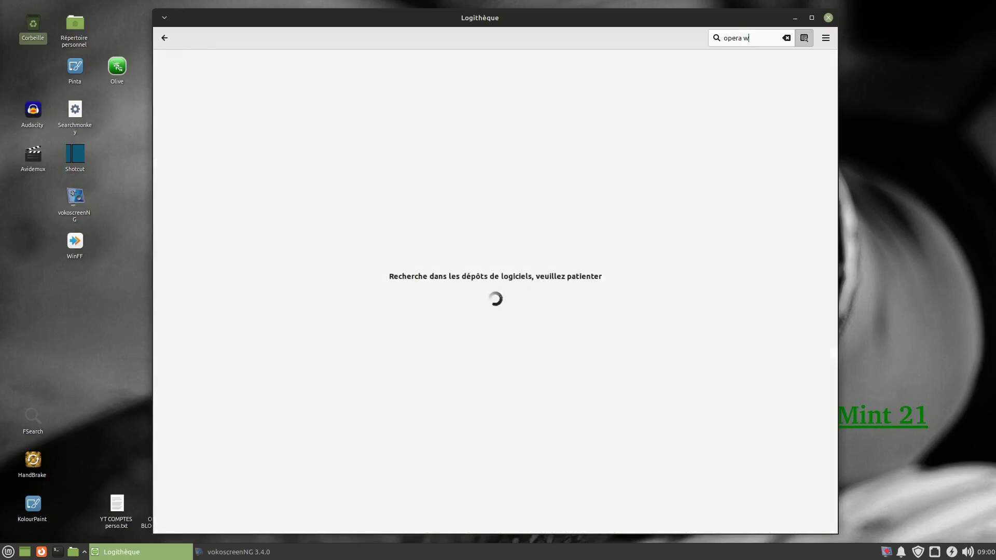
type("eb")
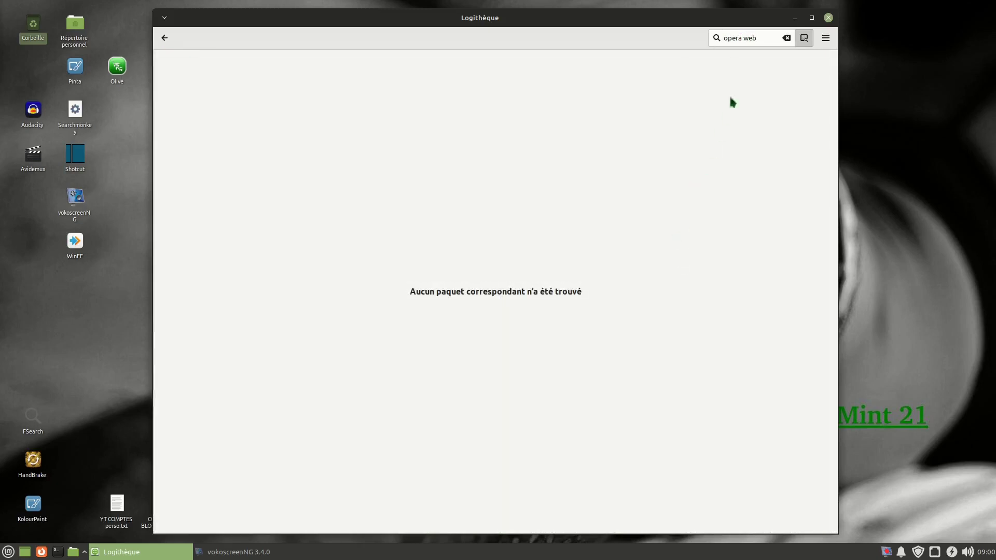
type(" bro")
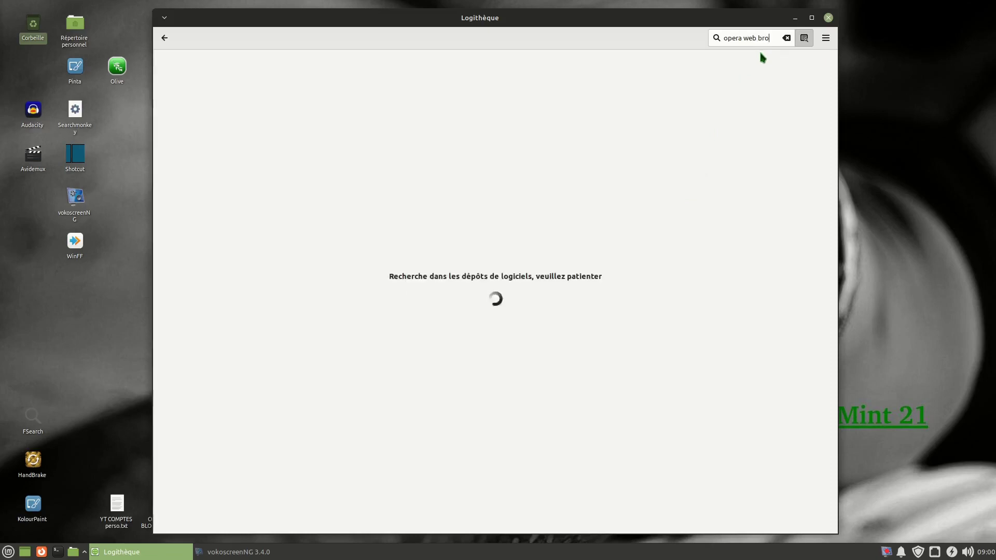
type("wser")
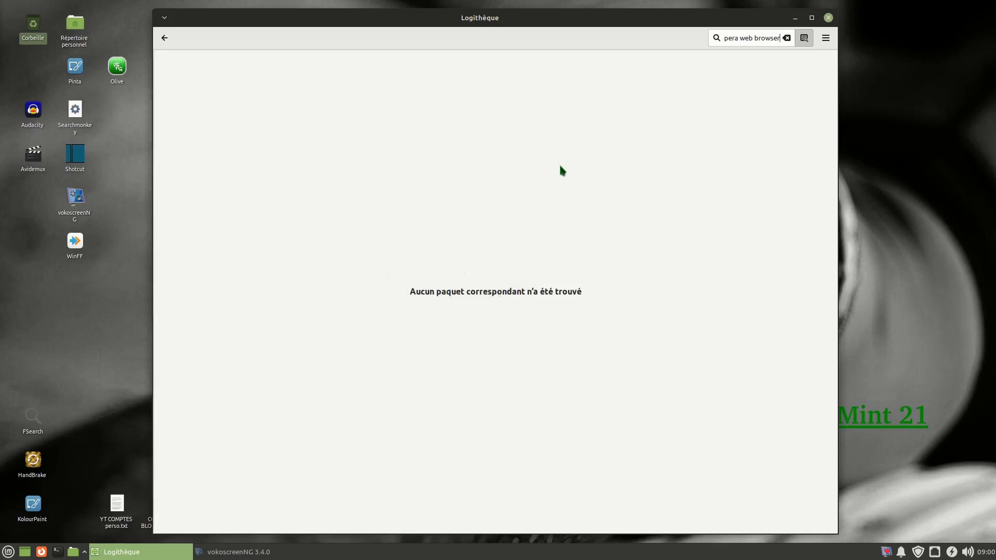
Leave the search results and open the Web section of the Internet category.
left_click(165, 38)
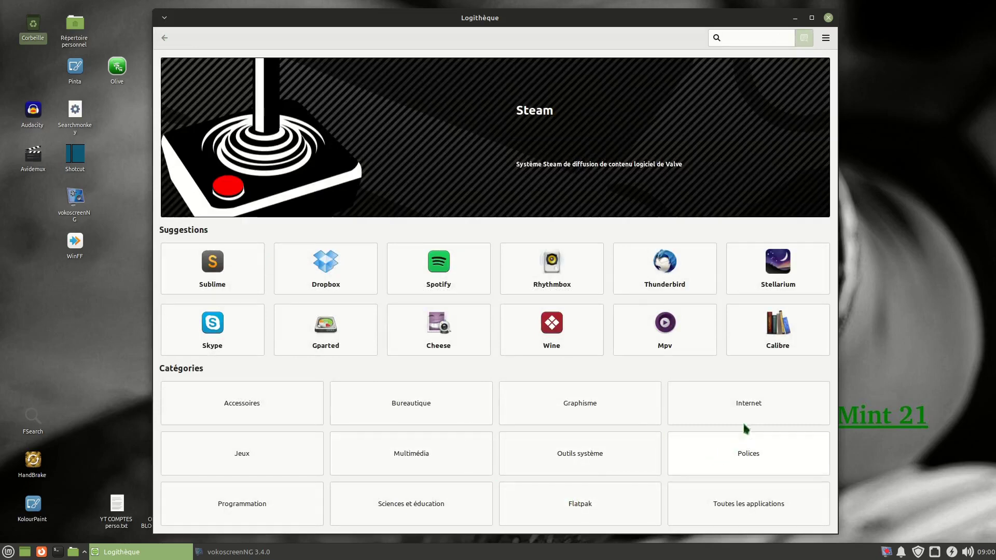
left_click(753, 404)
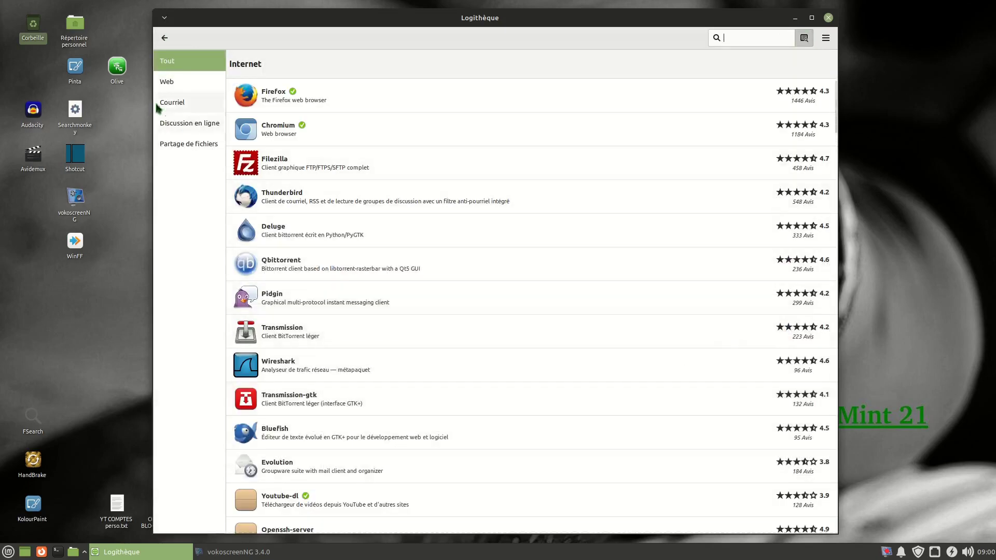
left_click(167, 82)
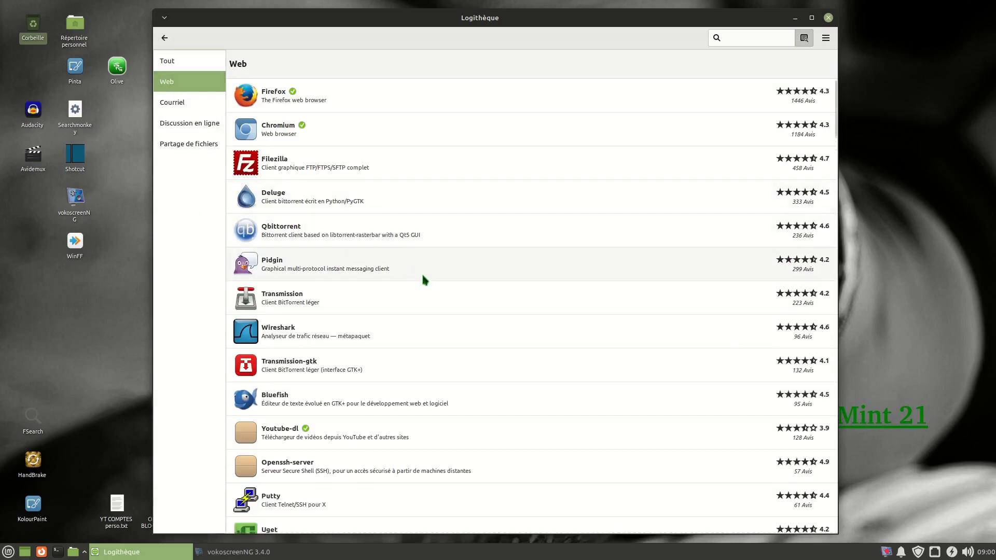
Look through the package list of the Web section for the Opera browser.
scroll(418, 269, "down", 2)
scroll(420, 278, "up", 2)
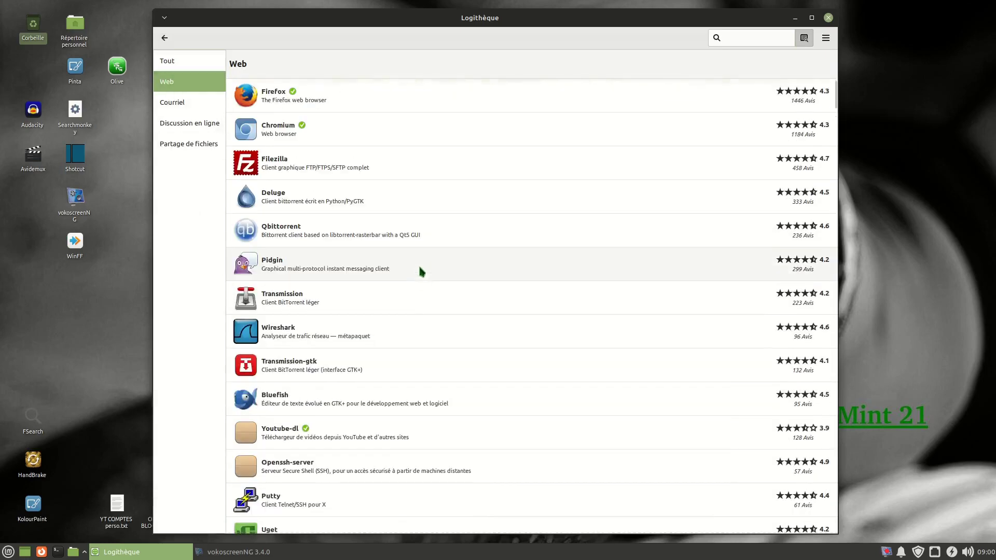
scroll(417, 255, "down", 5)
scroll(417, 256, "down", 3)
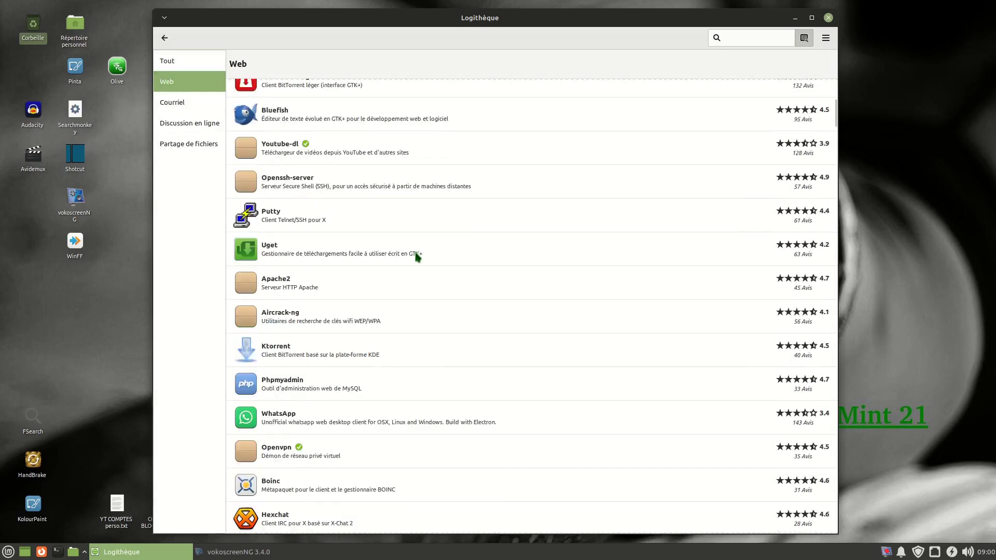
scroll(417, 257, "down", 1)
scroll(416, 257, "down", 4)
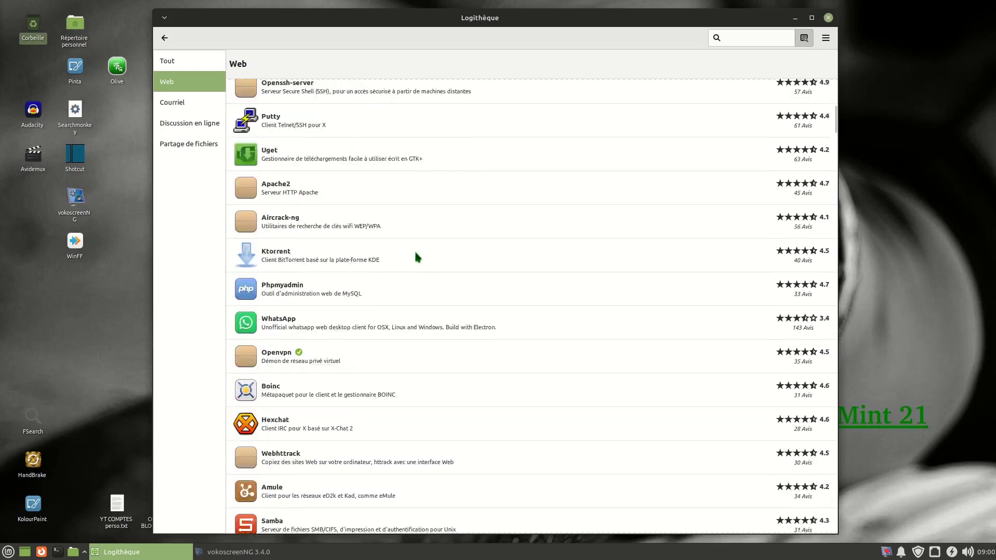
scroll(416, 256, "down", 9)
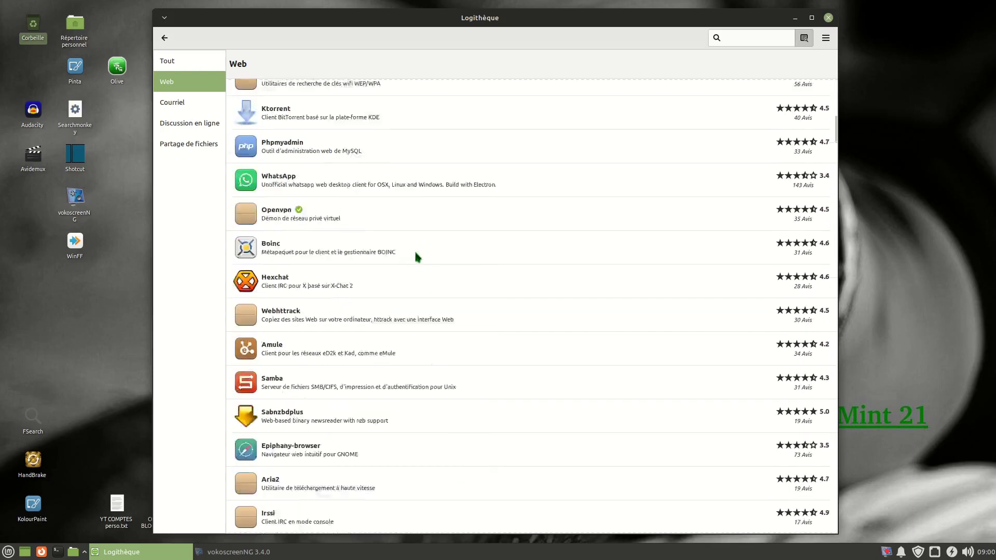
scroll(417, 257, "down", 8)
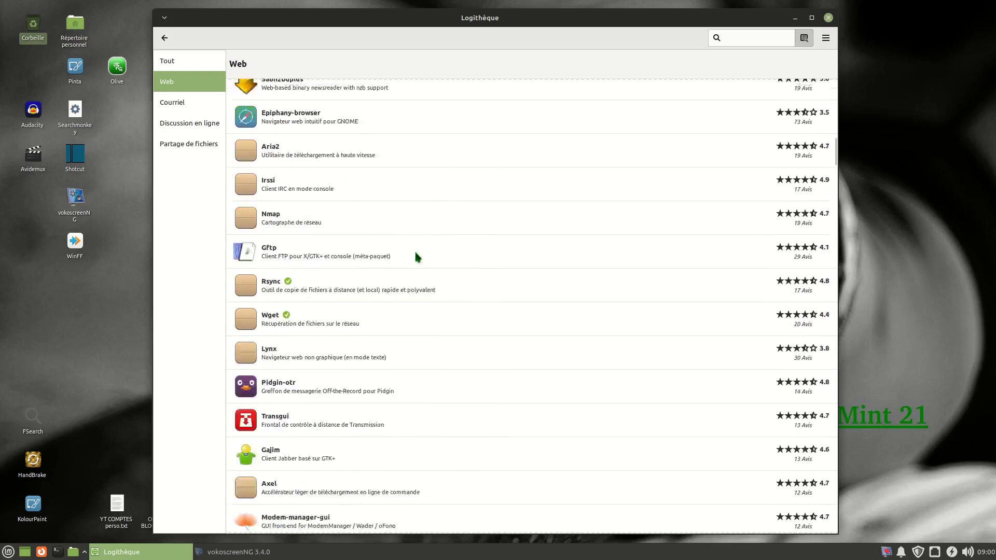
scroll(416, 258, "down", 11)
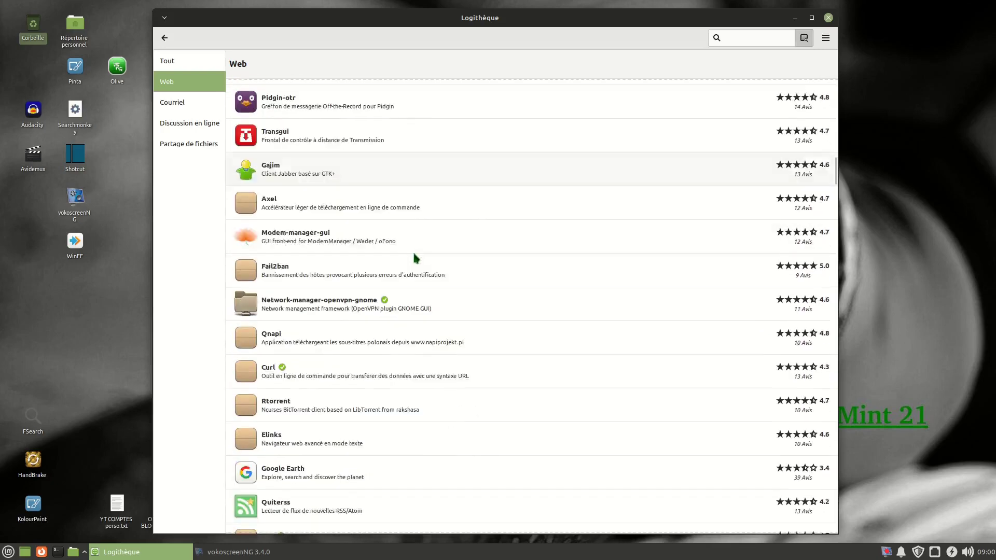
scroll(416, 258, "down", 12)
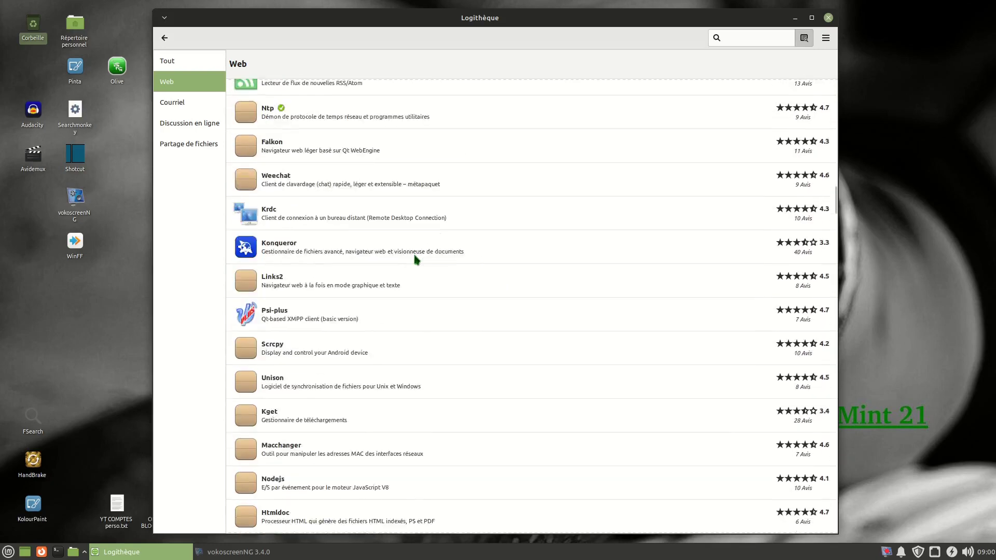
scroll(416, 259, "down", 8)
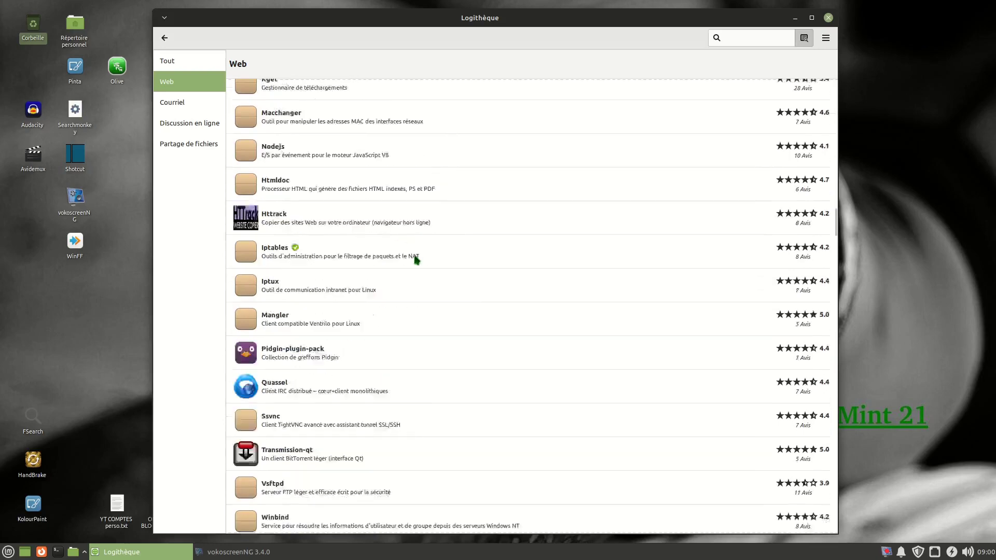
scroll(416, 259, "down", 14)
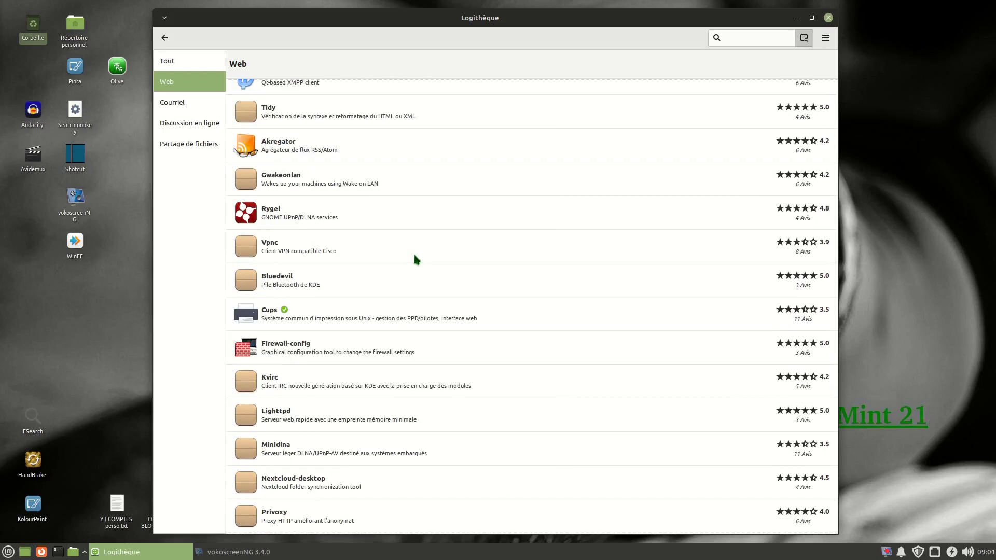
scroll(416, 259, "down", 4)
scroll(416, 260, "down", 4)
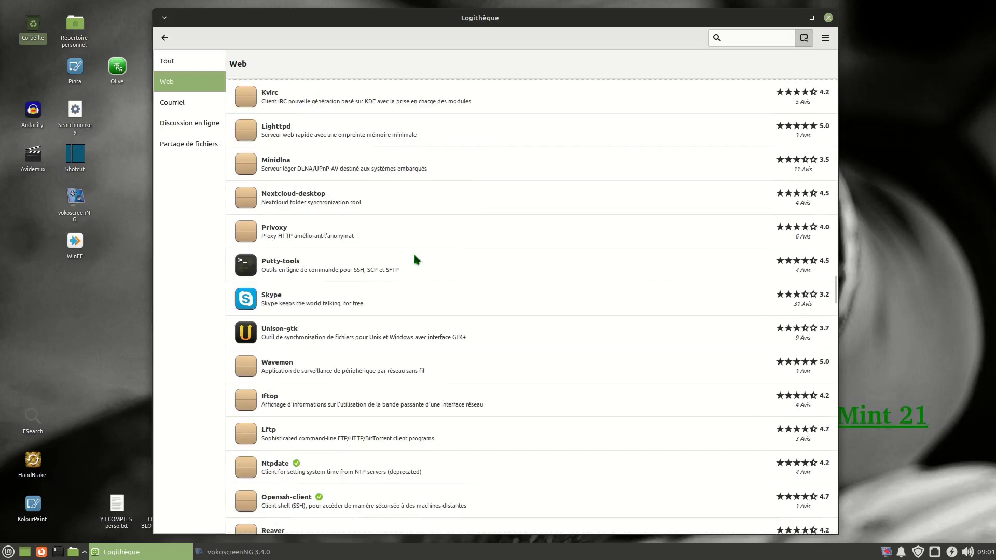
scroll(417, 260, "down", 13)
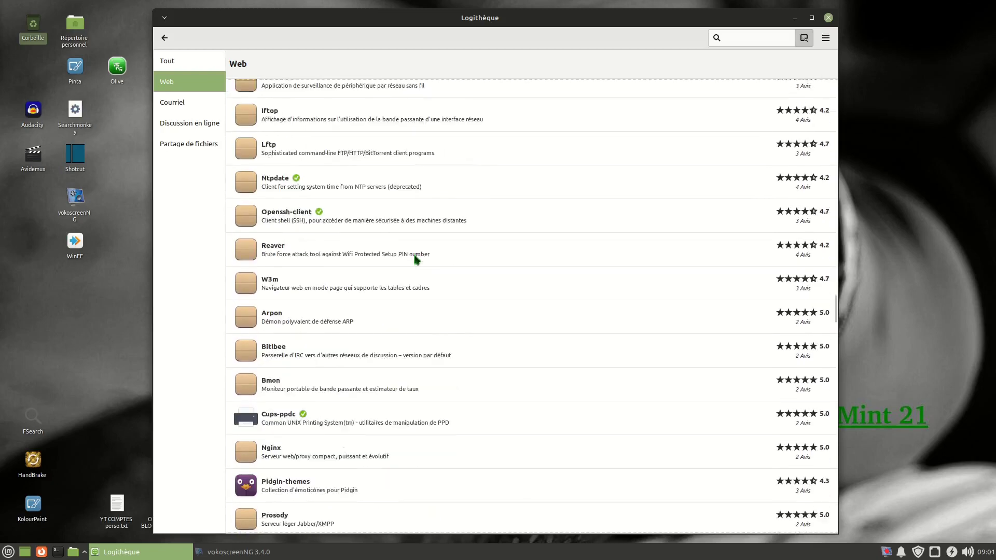
scroll(417, 260, "down", 10)
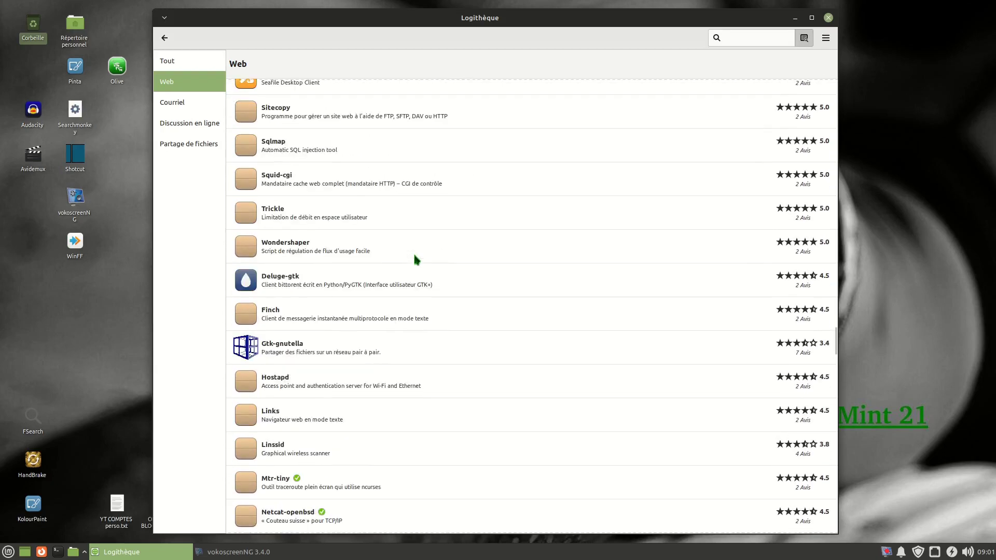
scroll(416, 259, "down", 15)
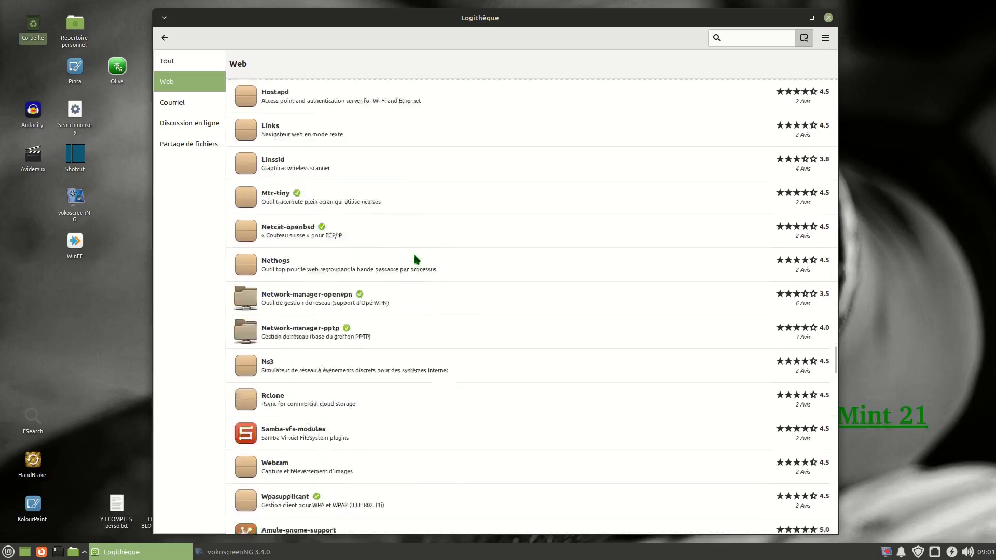
scroll(417, 259, "down", 7)
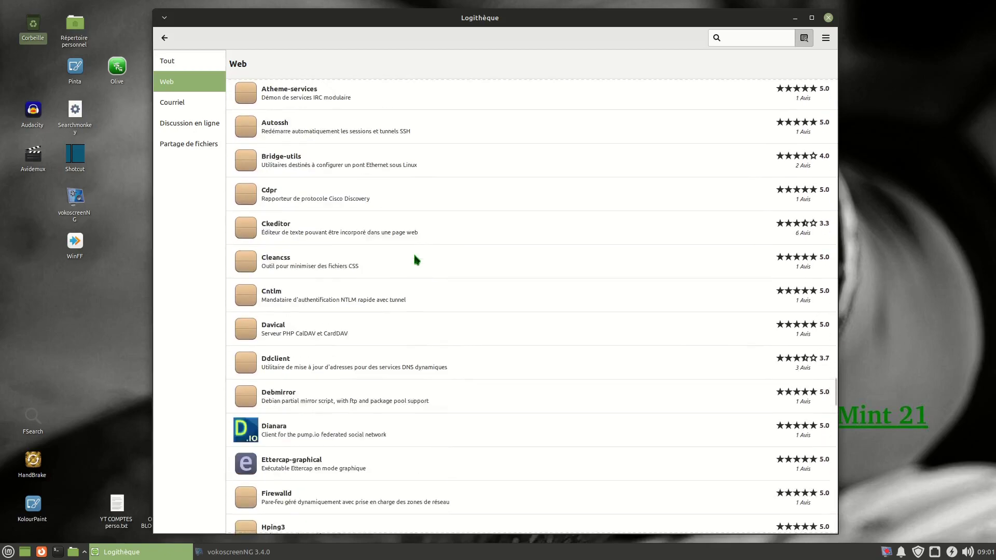
scroll(417, 259, "down", 19)
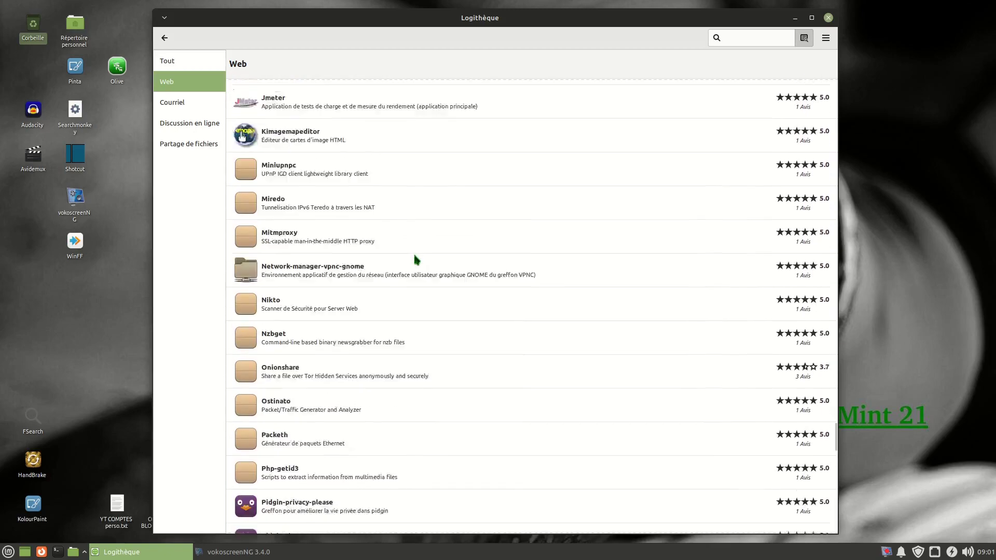
scroll(416, 260, "down", 1)
scroll(446, 286, "down", 3)
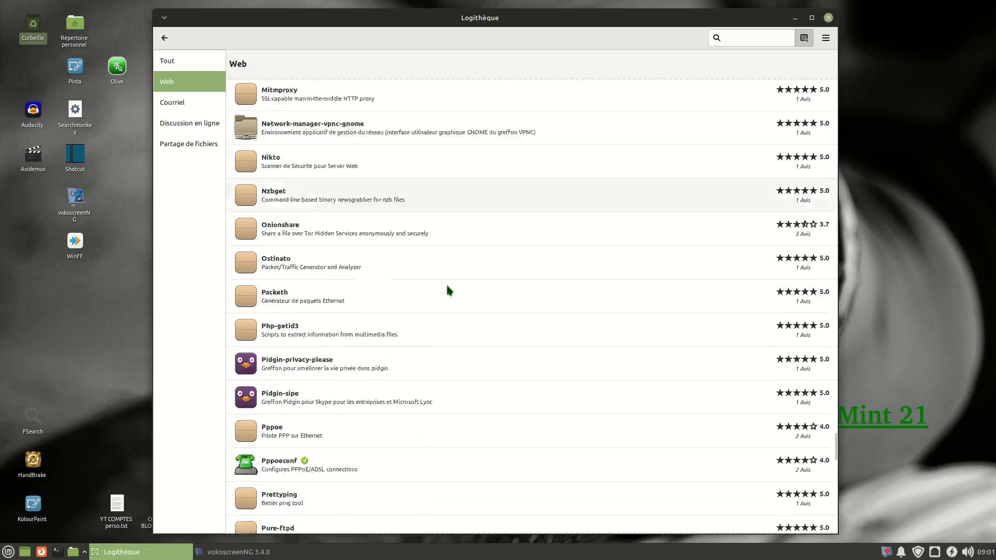
scroll(449, 289, "down", 7)
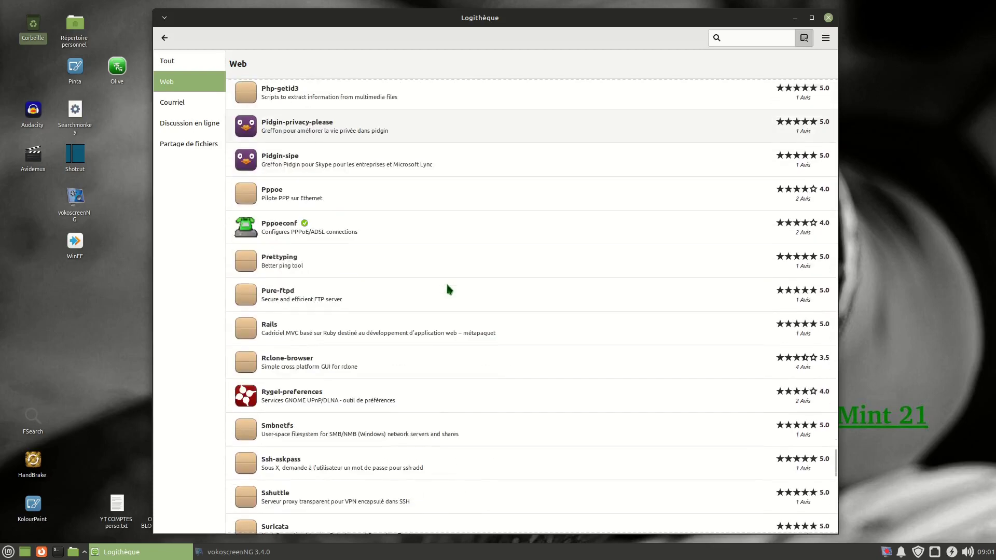
scroll(449, 290, "down", 8)
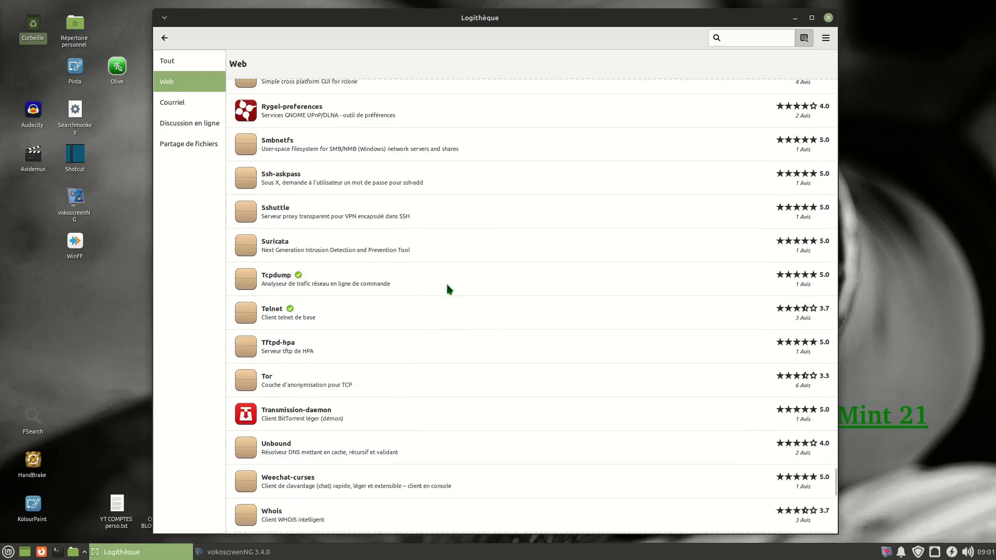
scroll(449, 289, "down", 6)
scroll(449, 289, "down", 6)
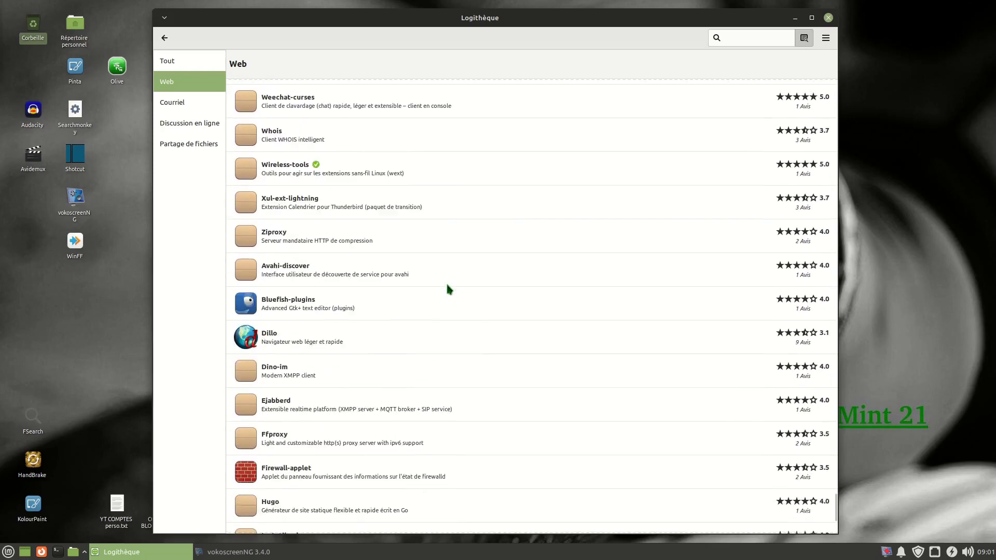
scroll(449, 289, "down", 5)
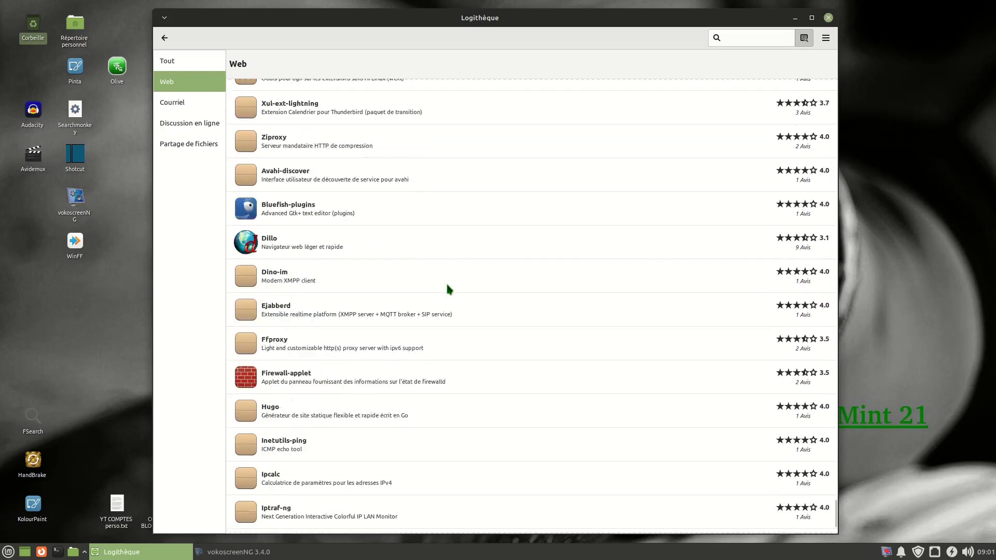
scroll(448, 288, "down", 15)
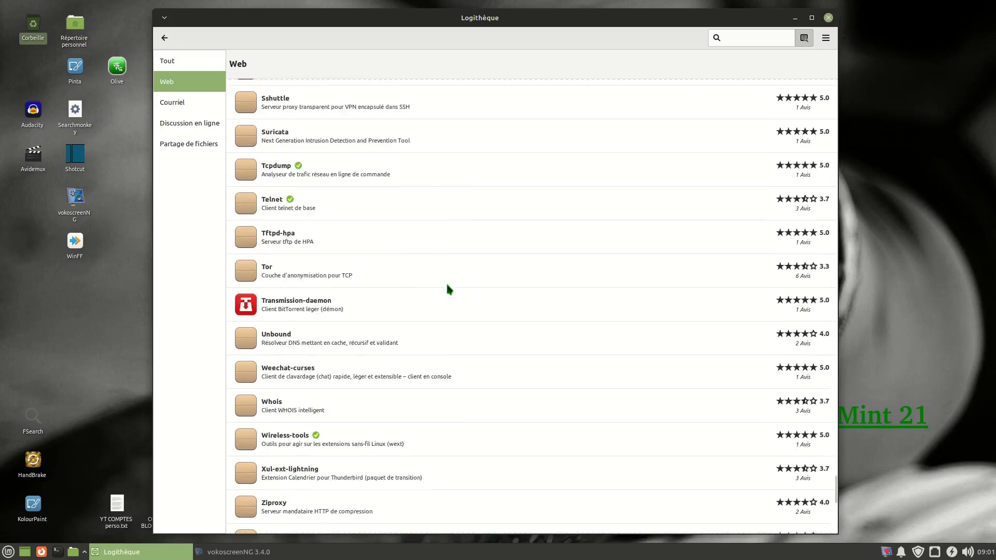
scroll(448, 288, "up", 15)
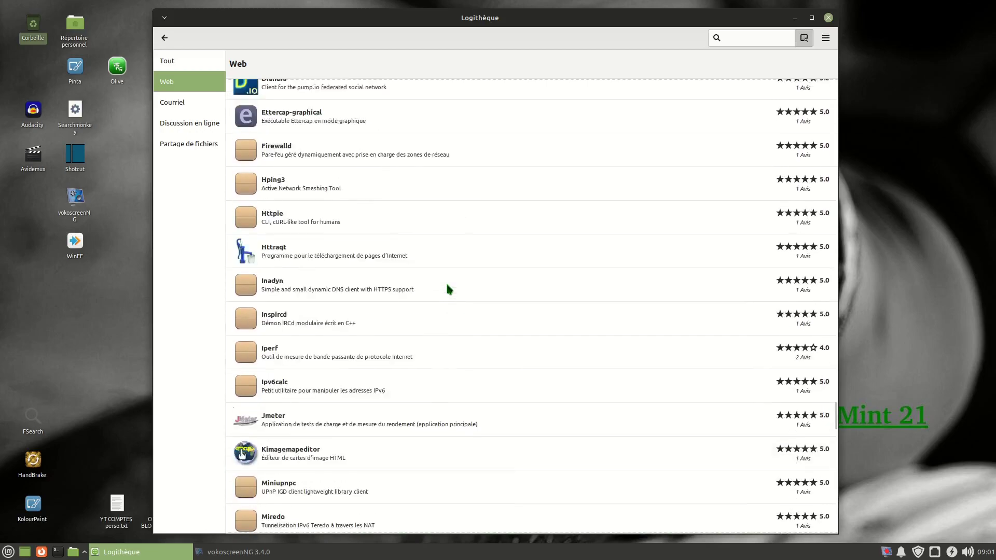
scroll(446, 281, "up", 10)
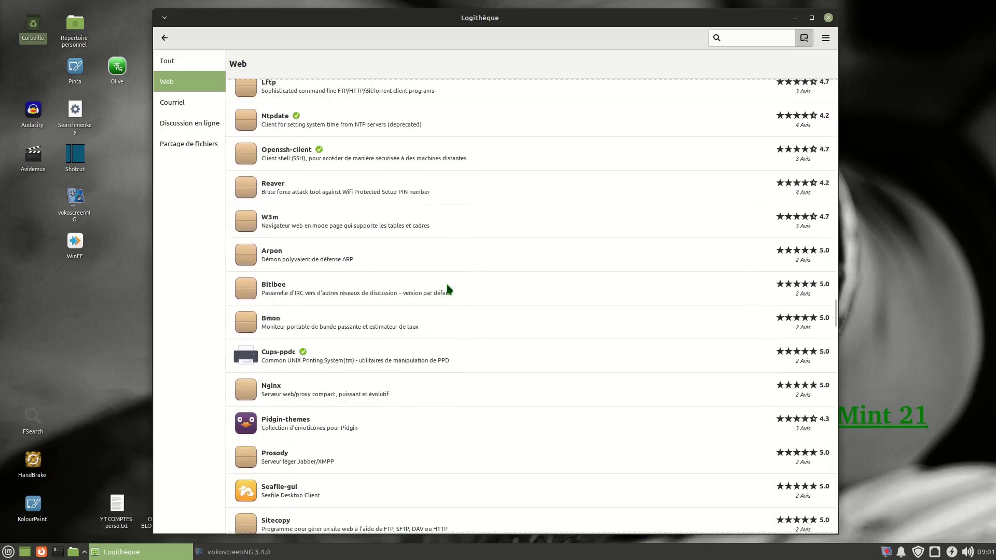
Search the whole catalogue for "opera" from the home page, look through the results for the browser, and close Logithèque.
left_click(166, 39)
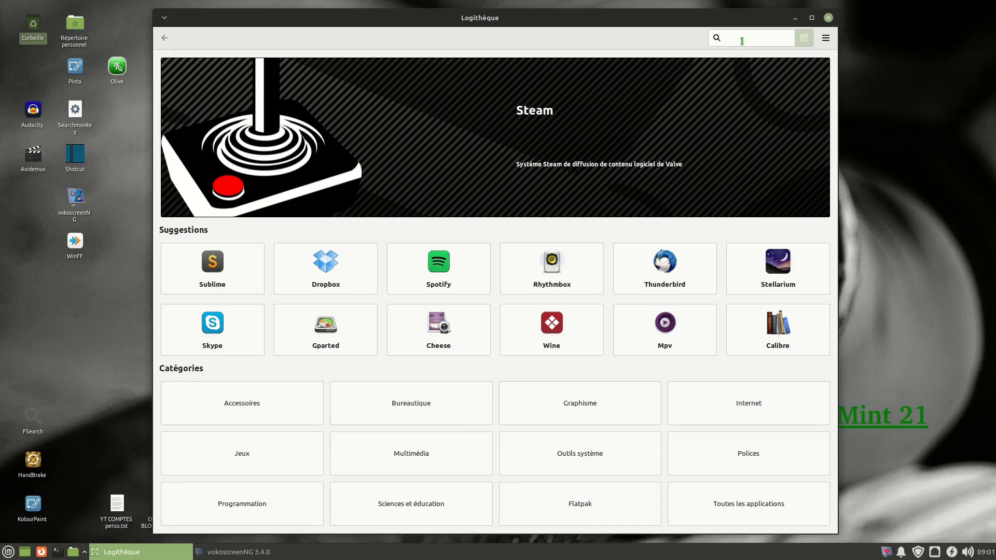
type("opera")
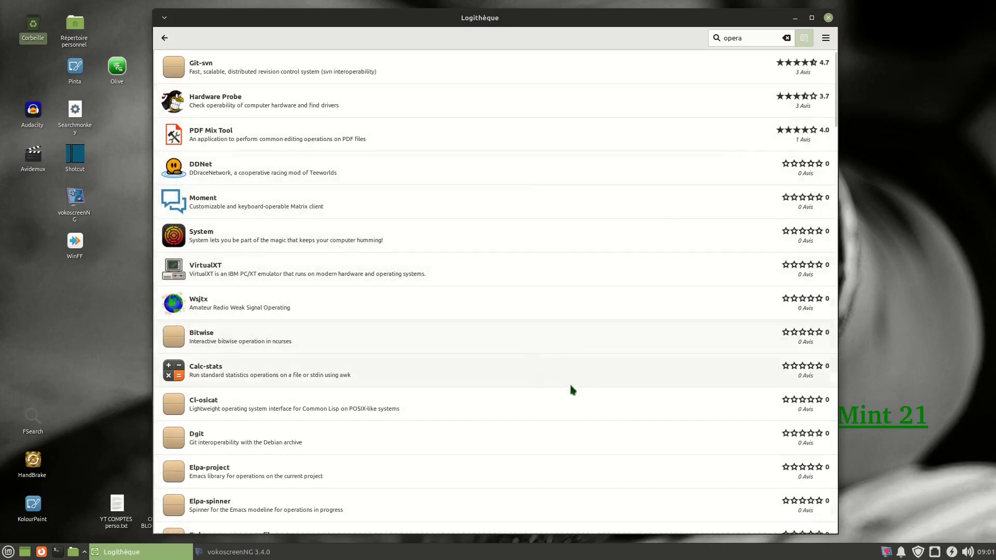
scroll(567, 374, "down", 8)
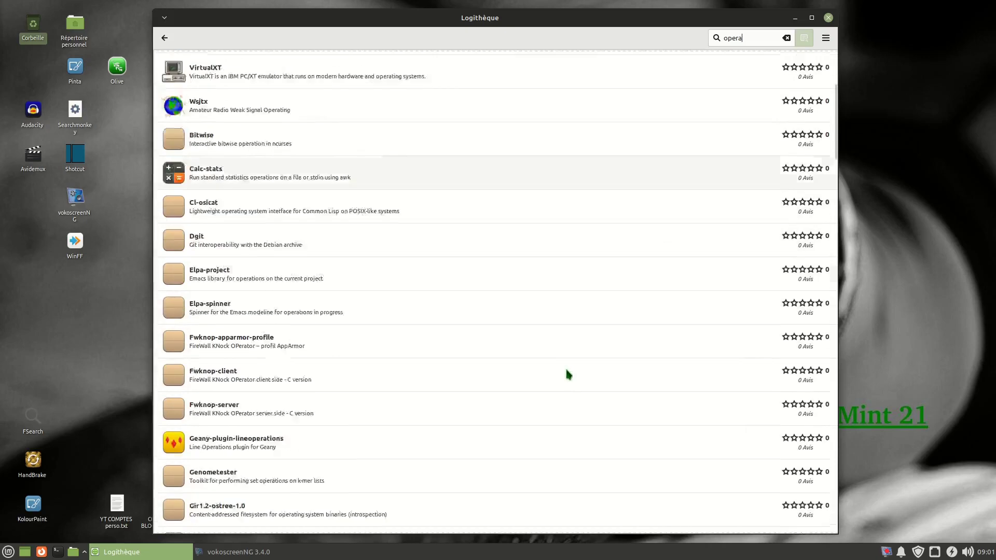
scroll(567, 373, "down", 10)
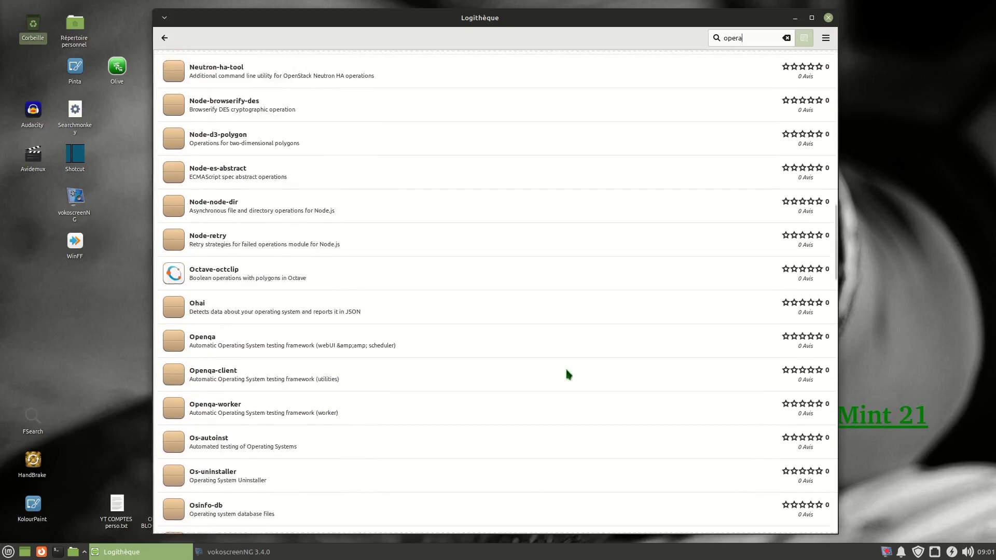
scroll(567, 372, "down", 10)
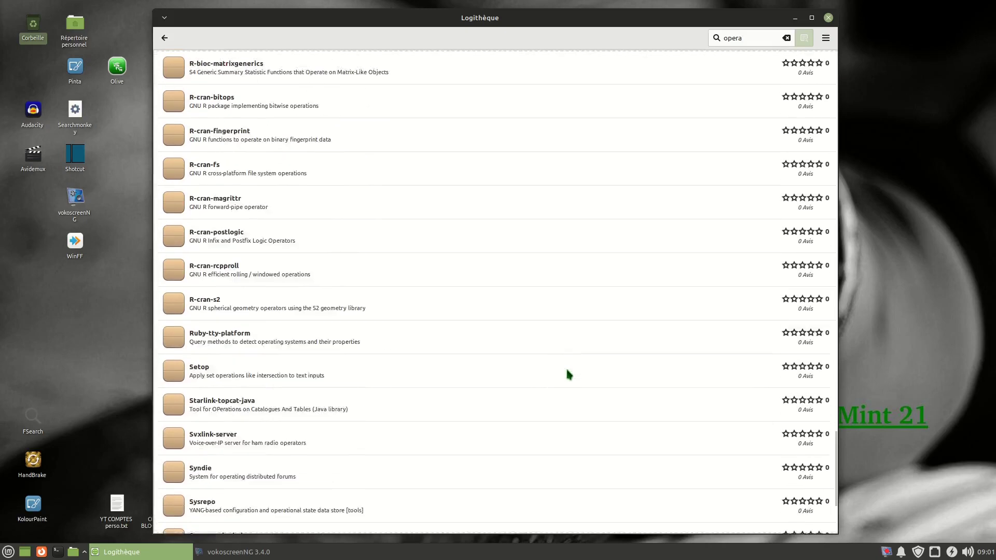
left_click(828, 19)
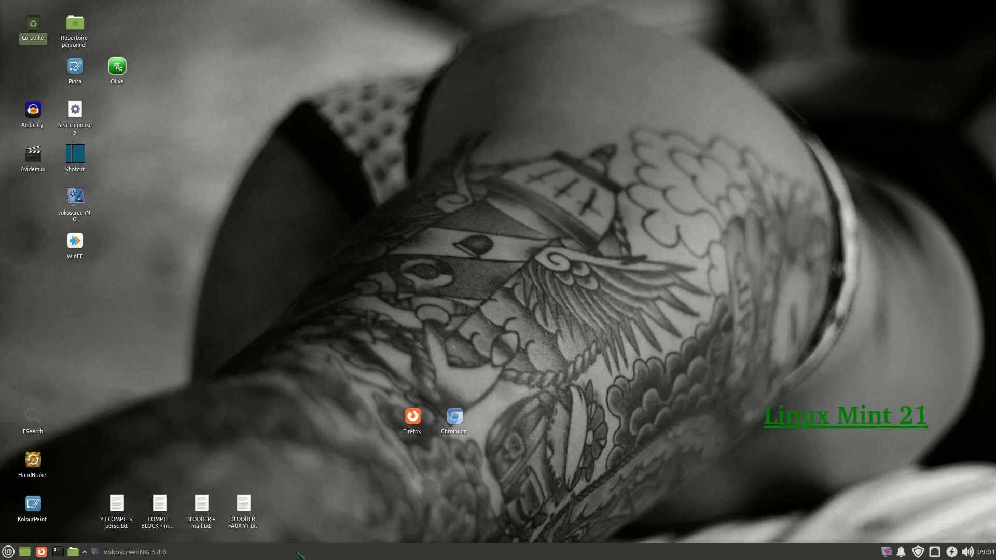
left_click(134, 552)
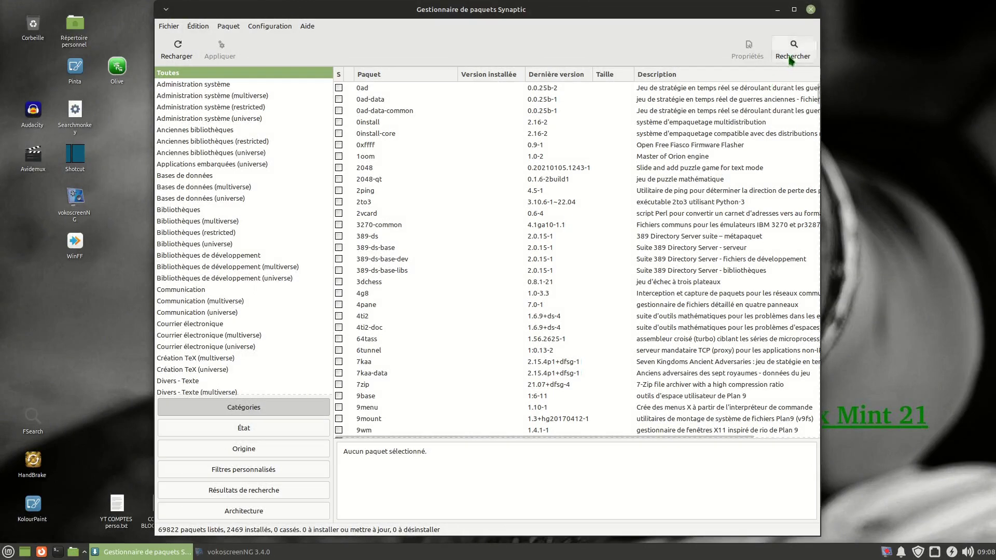
Search the packages in the Synaptic package manager for "opera web" by description and name.
left_click(791, 58)
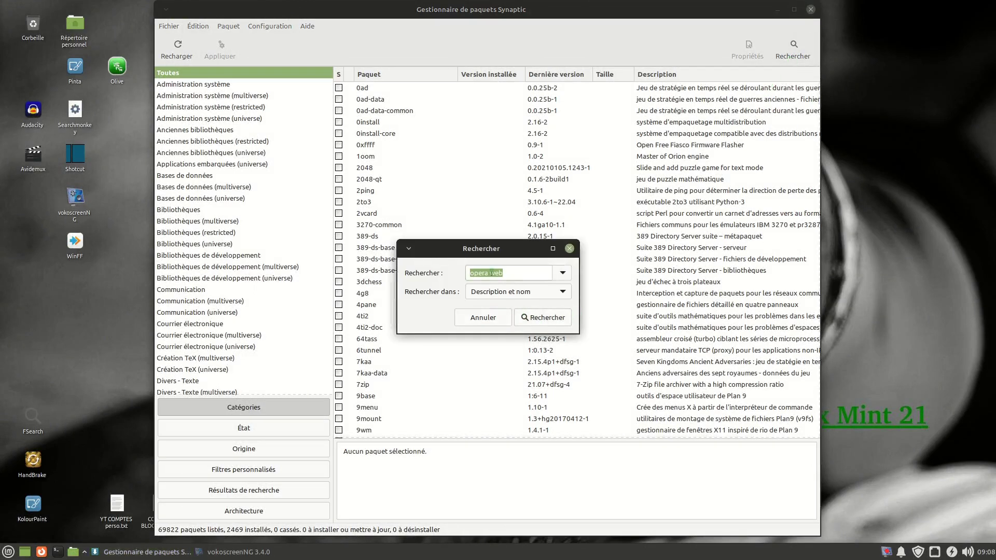
left_click(523, 271)
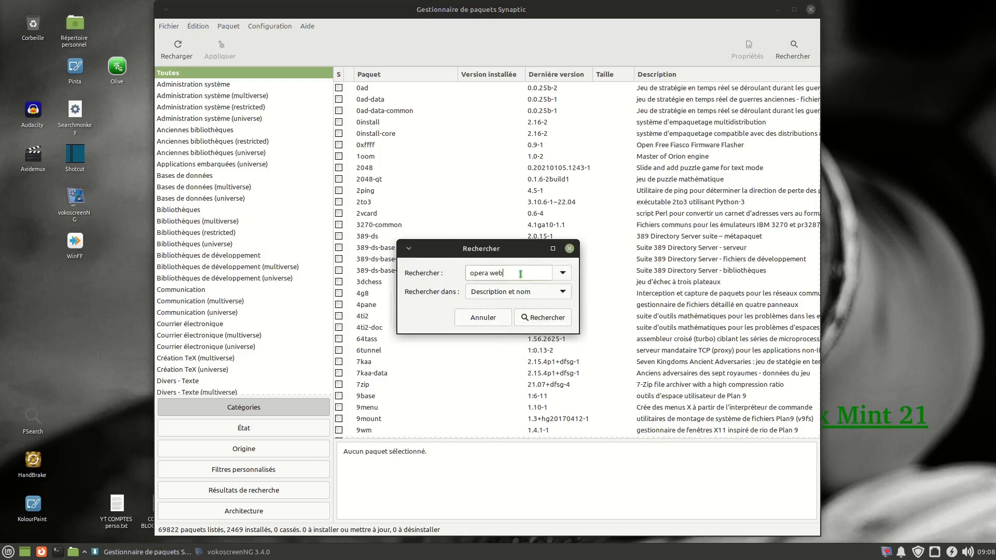
left_click(541, 318)
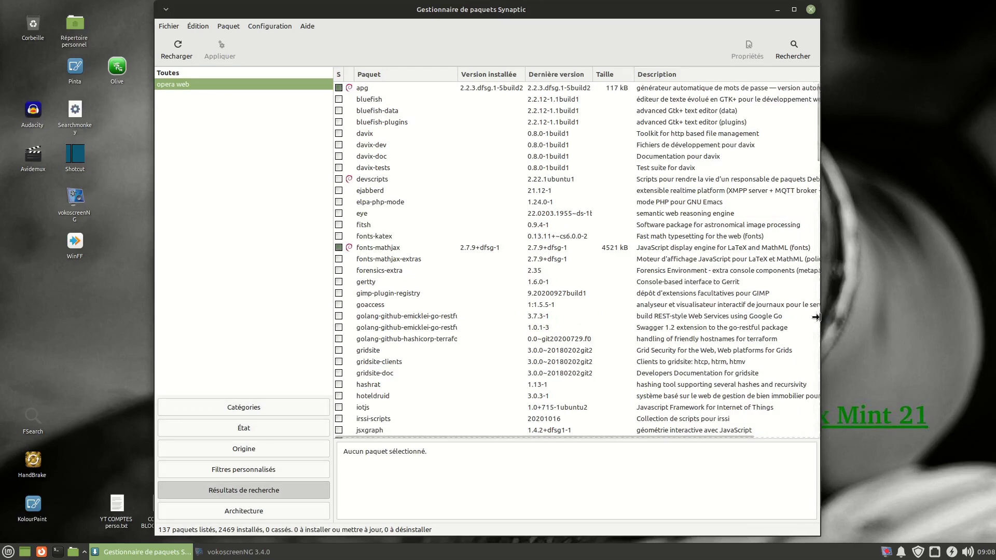
Widen the Synaptic window to show the full descriptions and look through the "opera web" search results for the Opera browser.
left_click_drag(821, 322, 970, 322)
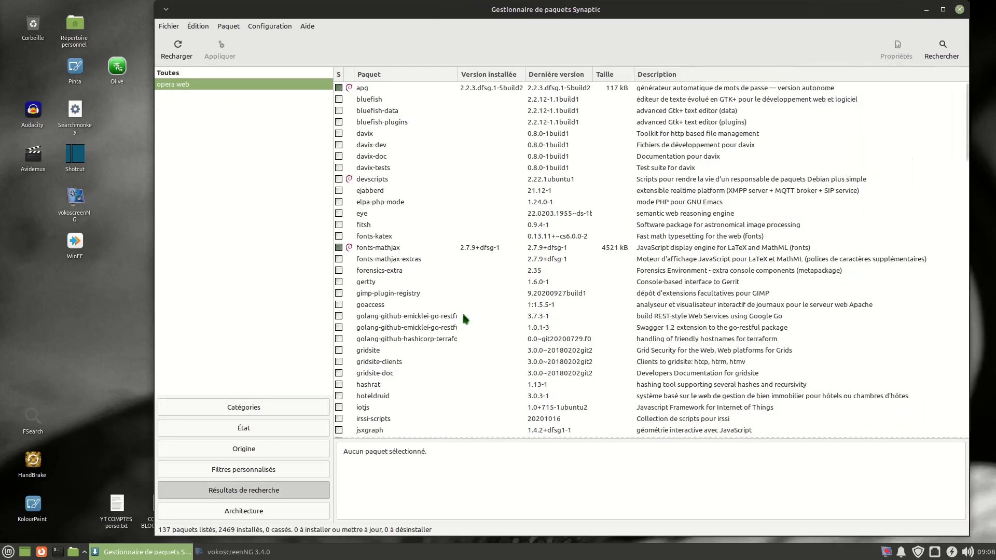
scroll(465, 318, "down", 4)
scroll(465, 320, "down", 3)
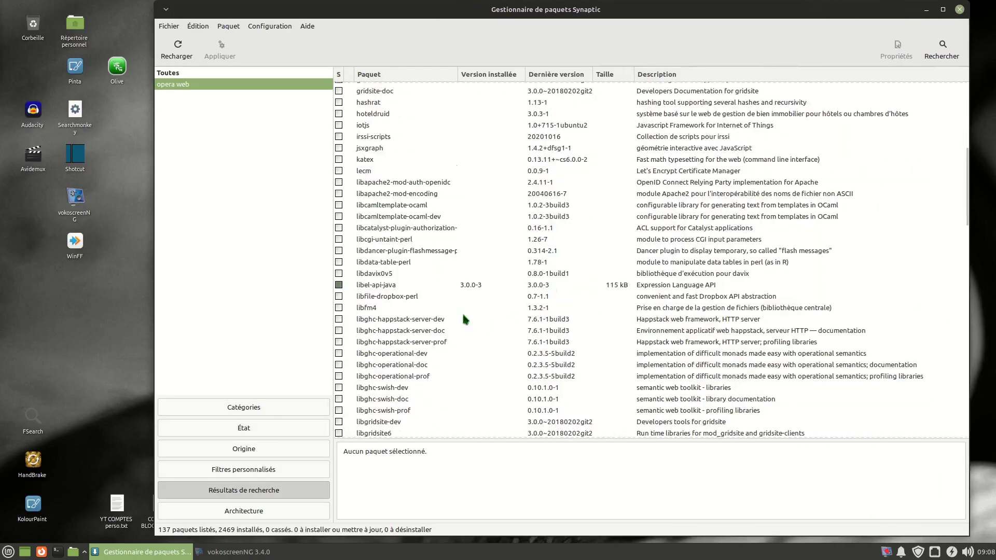
scroll(463, 319, "down", 5)
scroll(463, 319, "down", 2)
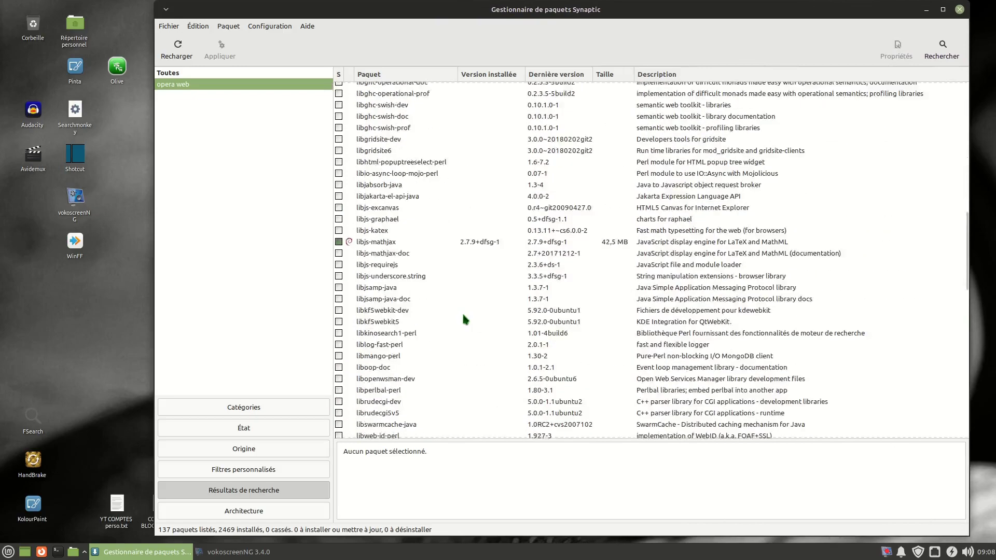
scroll(465, 319, "down", 8)
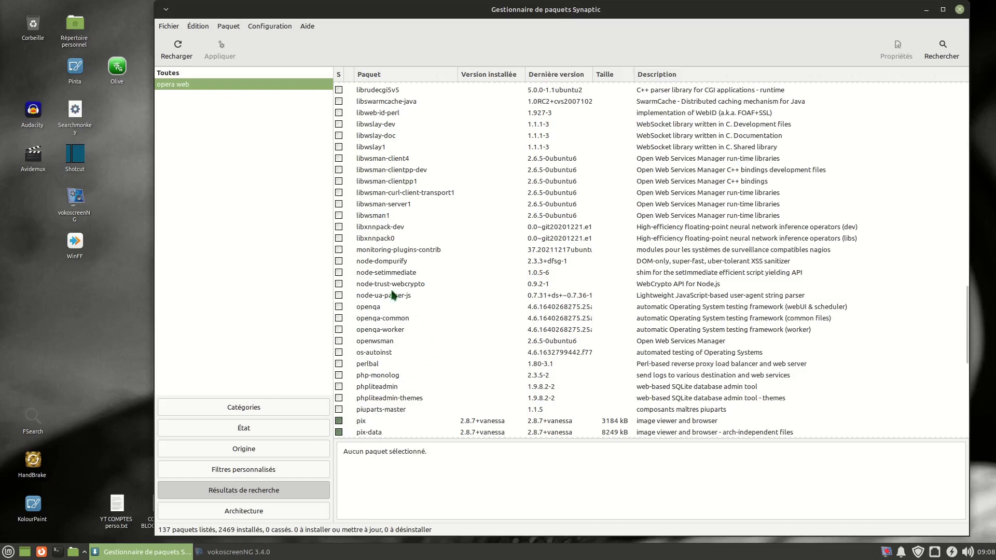
scroll(455, 340, "down", 2)
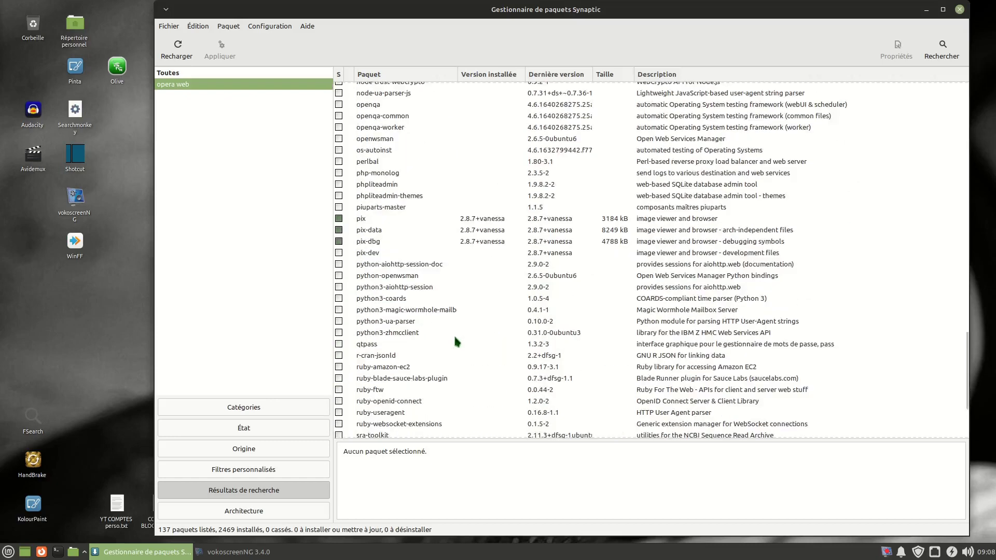
scroll(455, 341, "up", 3)
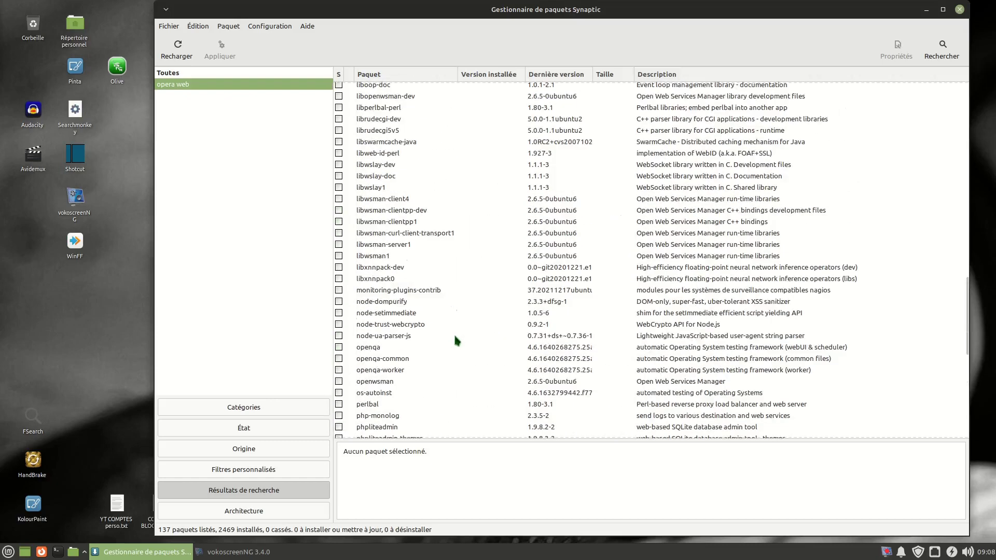
Display the packages by category and look through the whole category list for a section covering Internet or web browsers.
left_click(313, 406)
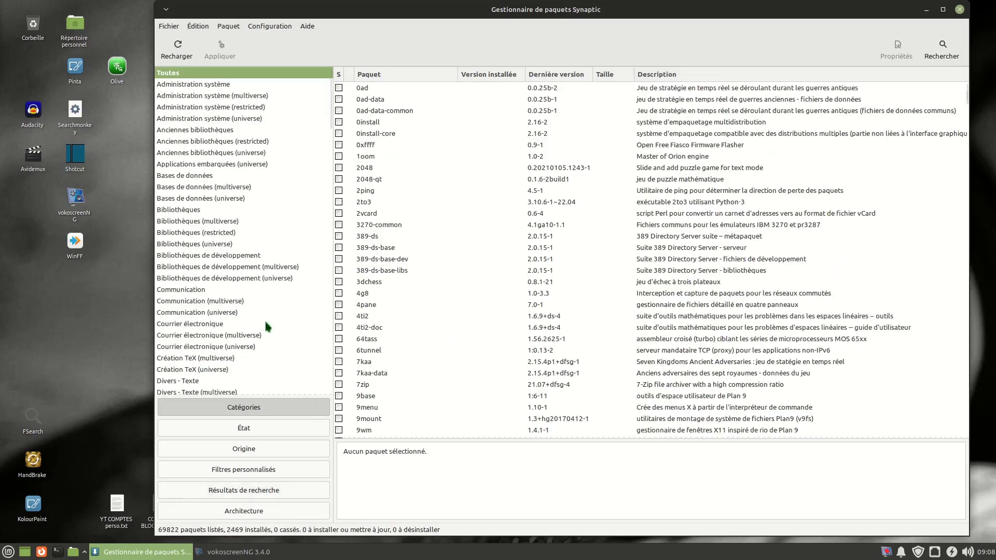
scroll(291, 306, "down", 1)
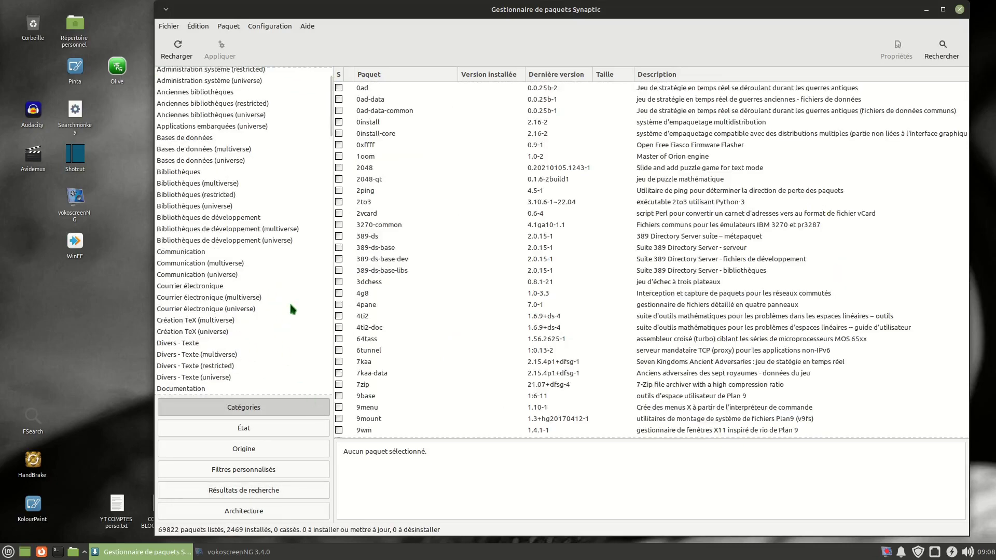
scroll(292, 309, "down", 1)
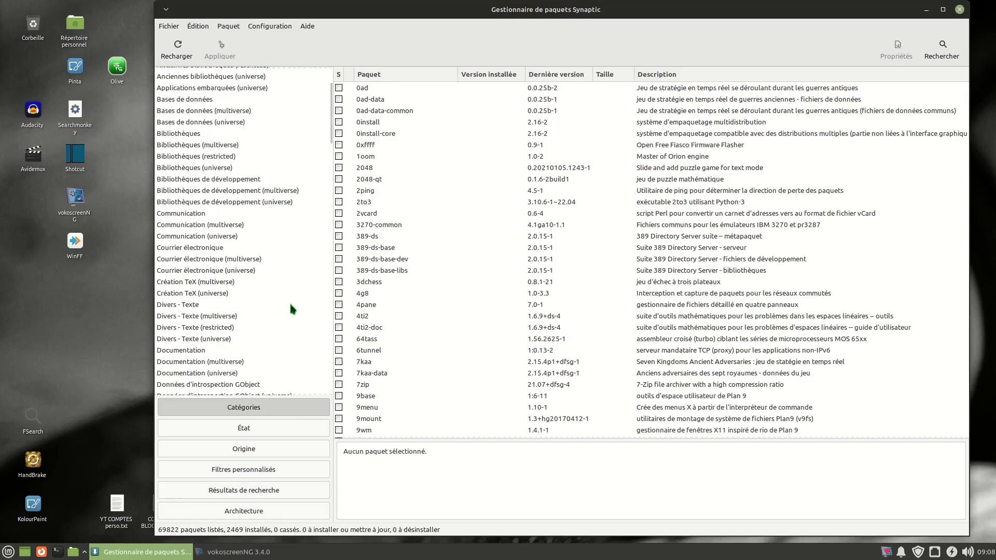
scroll(292, 310, "down", 6)
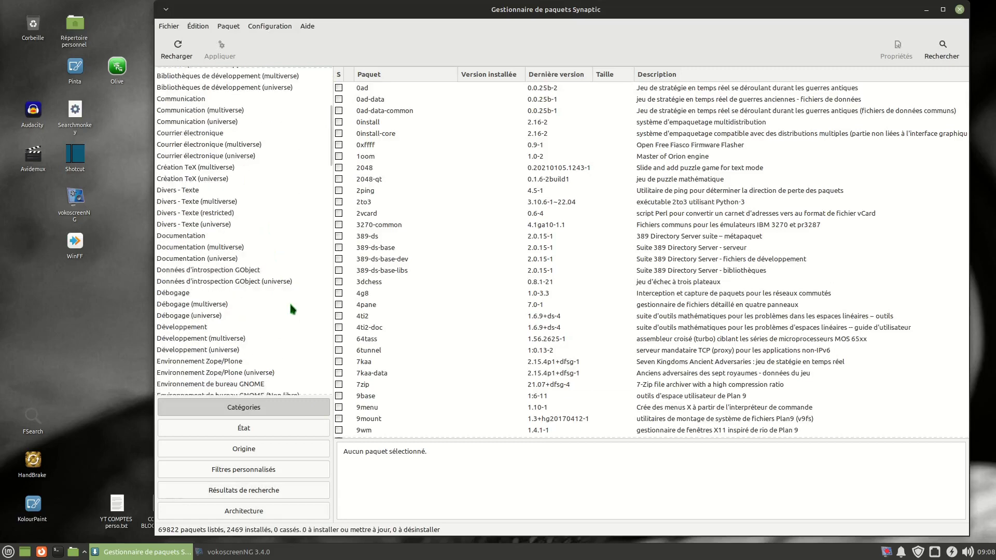
scroll(292, 309, "down", 6)
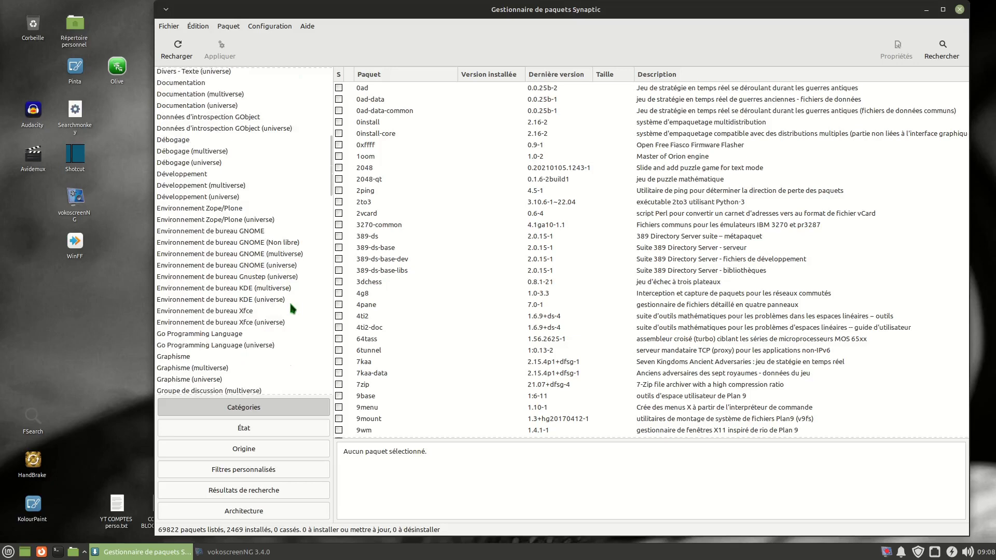
scroll(292, 309, "down", 6)
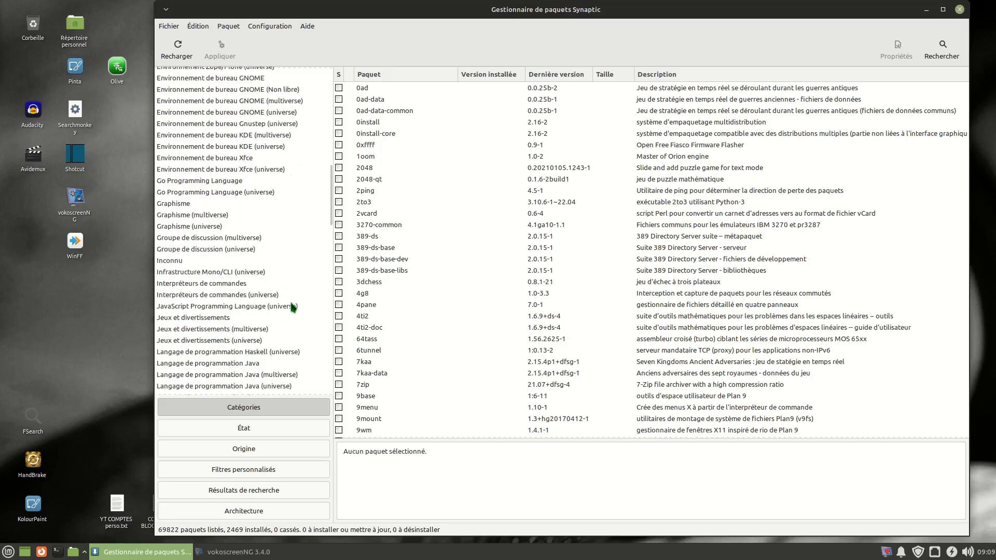
scroll(293, 309, "down", 3)
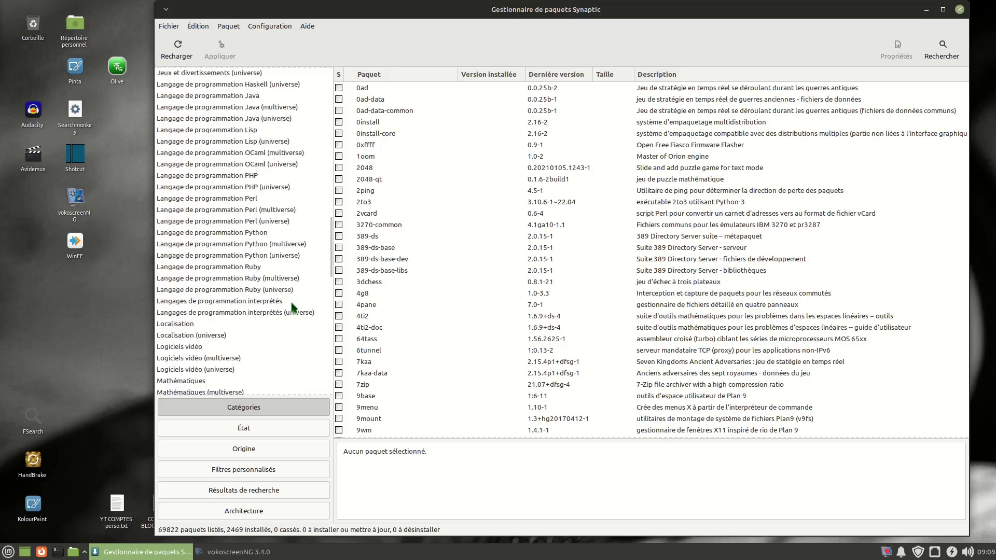
scroll(292, 307, "down", 4)
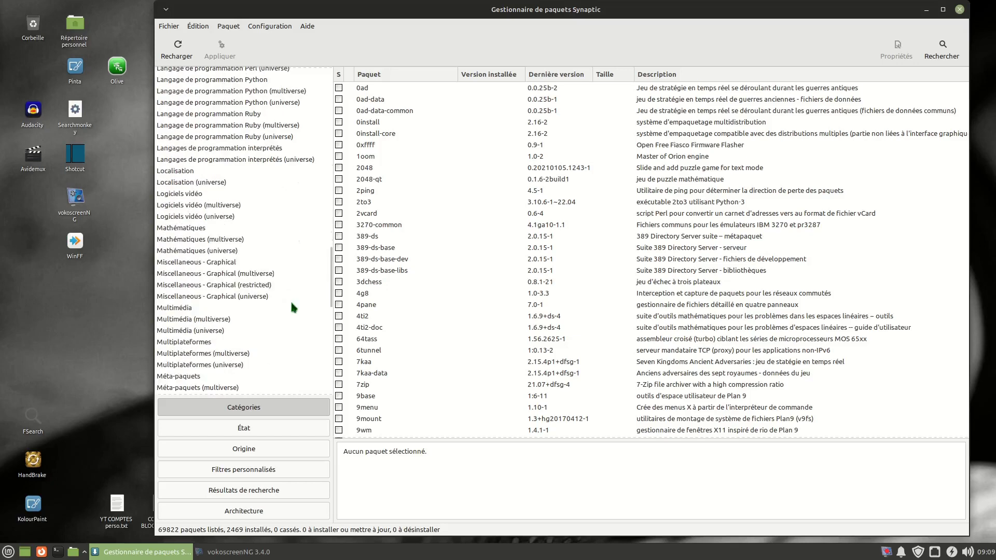
scroll(292, 308, "down", 6)
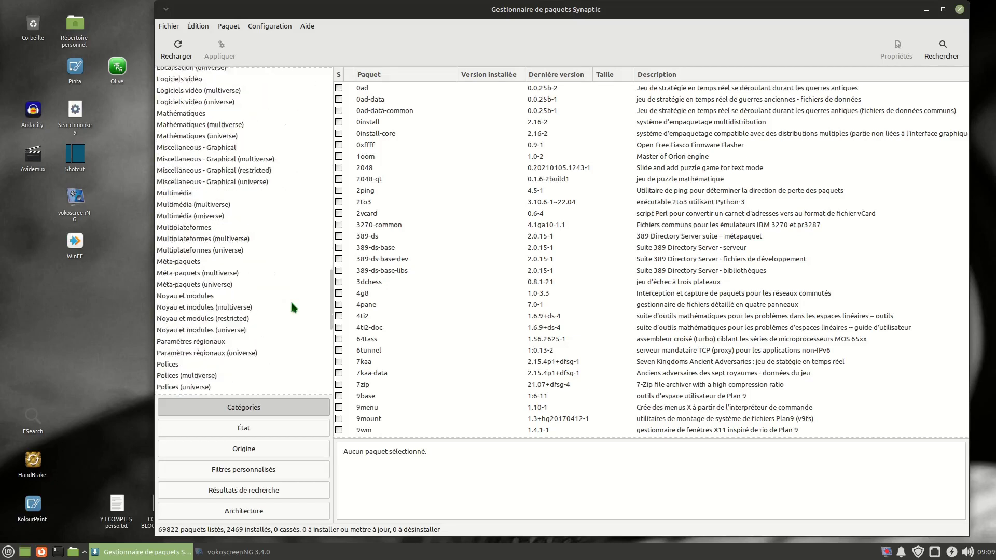
scroll(292, 308, "down", 2)
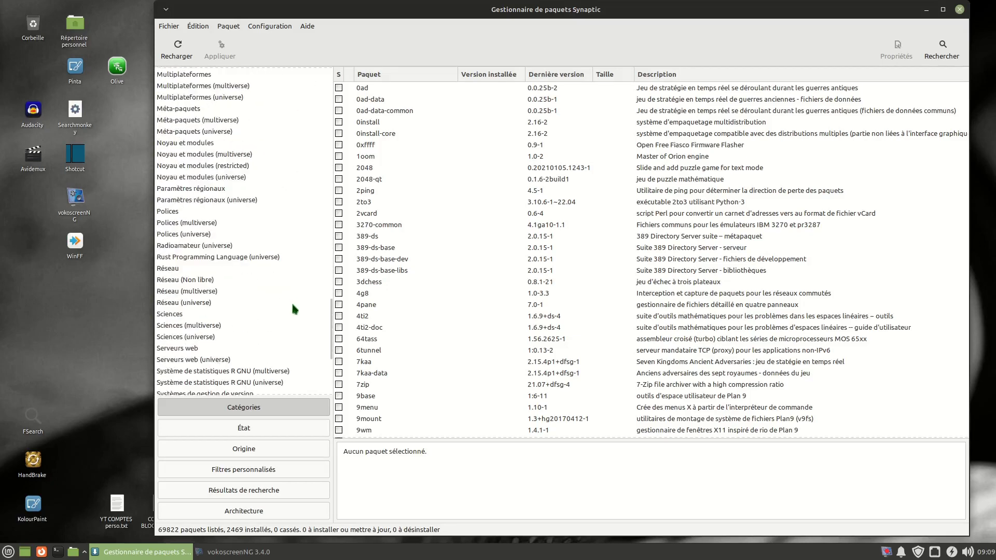
scroll(304, 306, "down", 3)
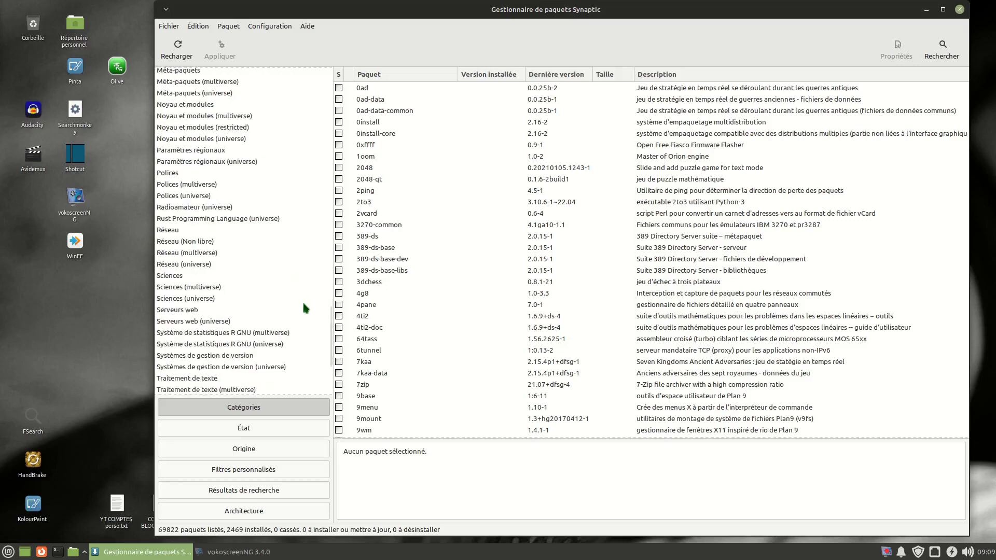
scroll(305, 308, "down", 2)
scroll(303, 305, "up", 2)
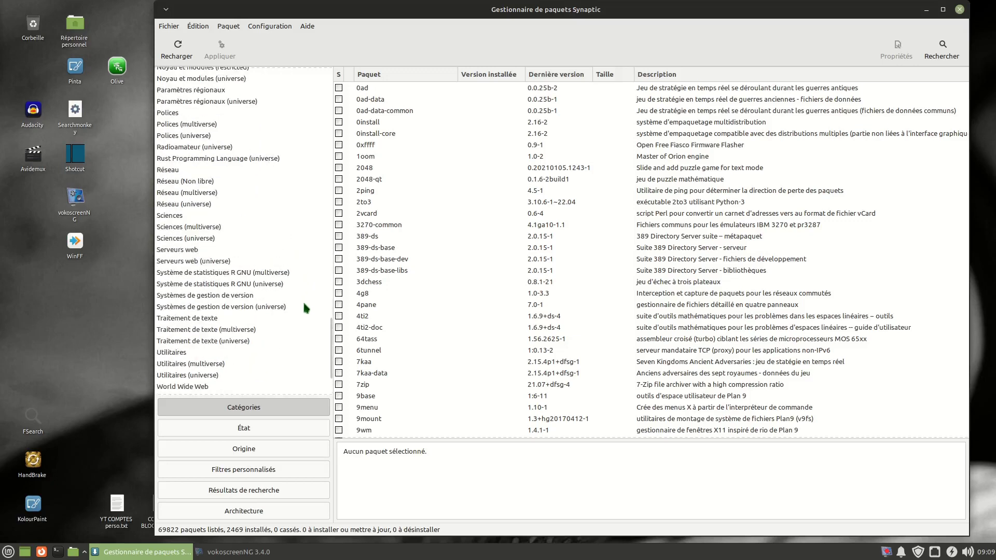
Check which applications the system's application launcher lists under Internet, and close the launcher again.
left_click(9, 554)
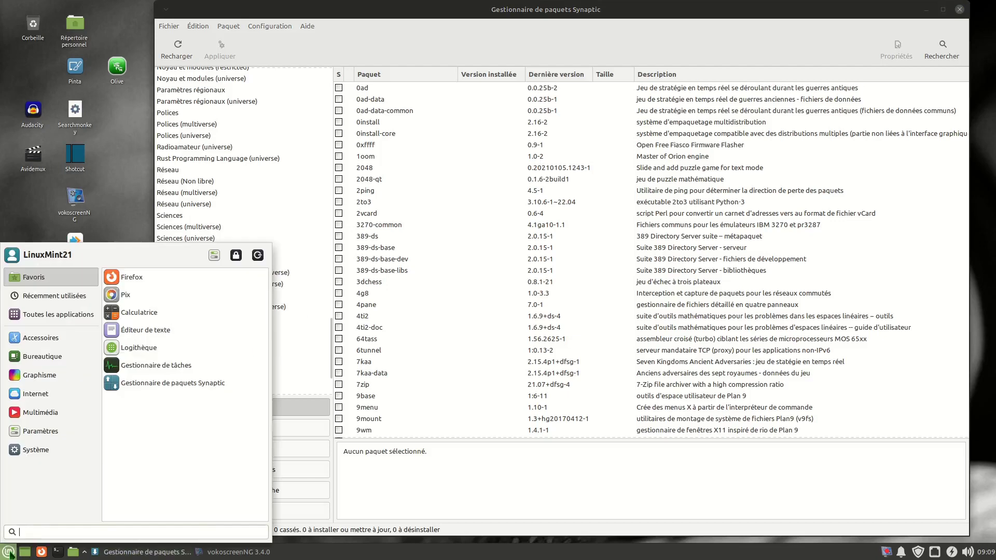
mouse_move(44, 397)
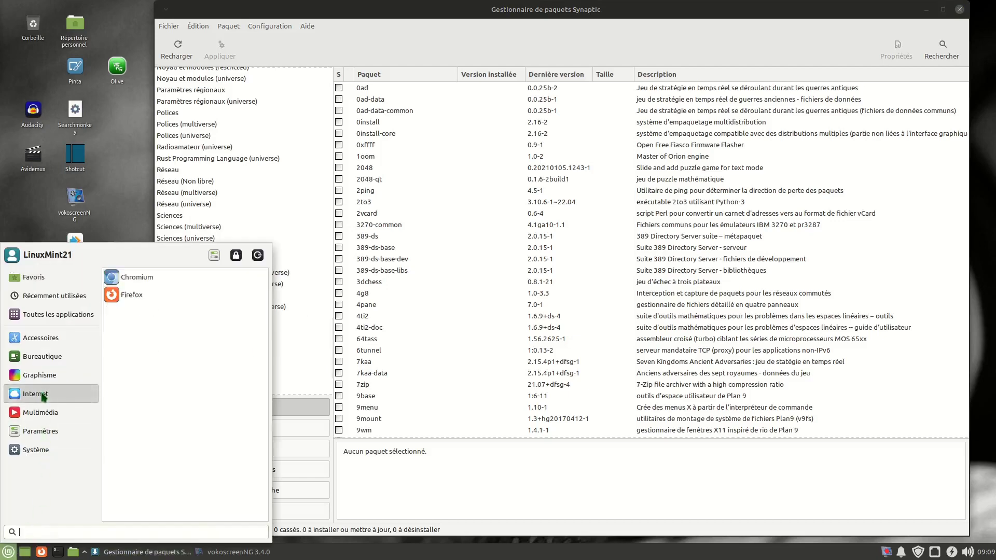
left_click(131, 224)
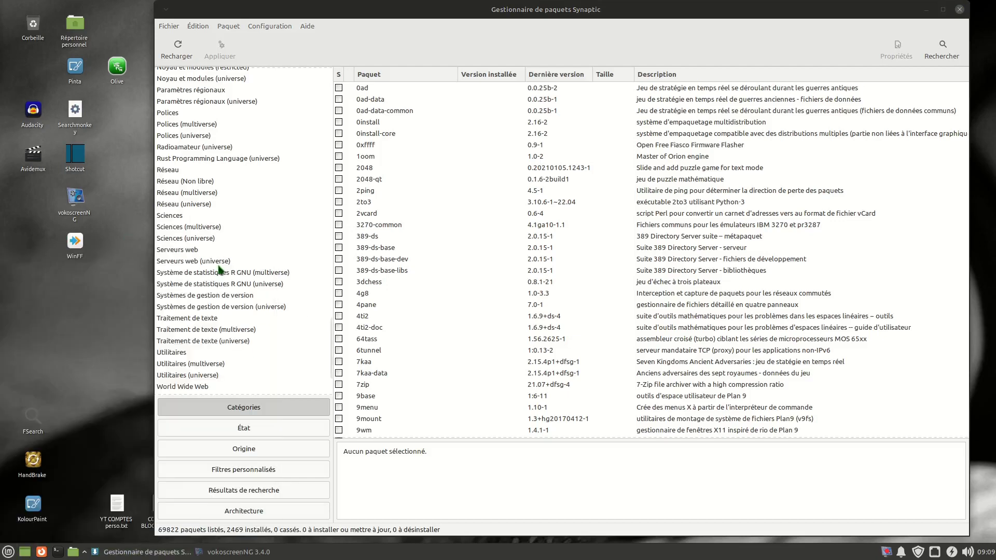
Look back through the Synaptic category list for a browser-related section and show the packages of the Communication category.
scroll(244, 288, "down", 2)
scroll(266, 307, "up", 4)
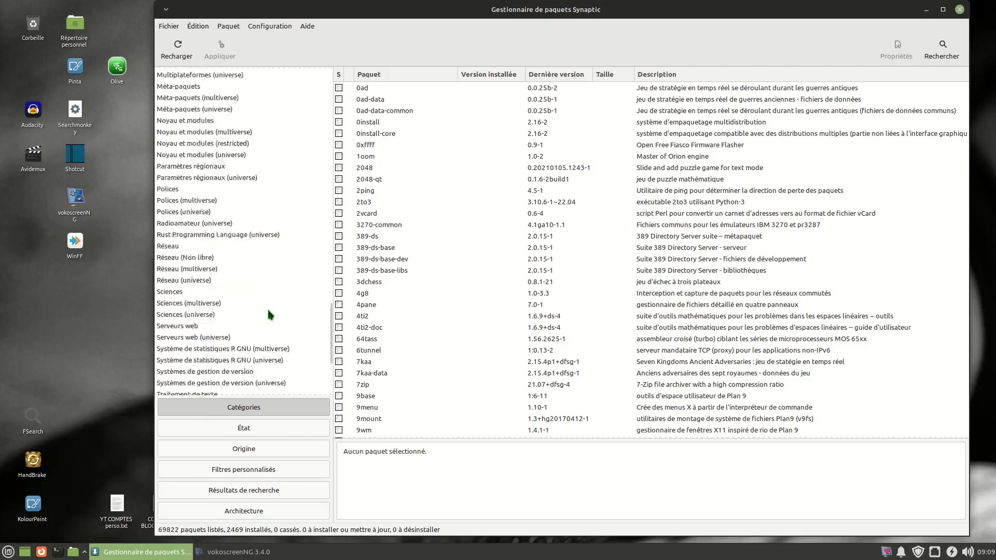
scroll(268, 314, "up", 8)
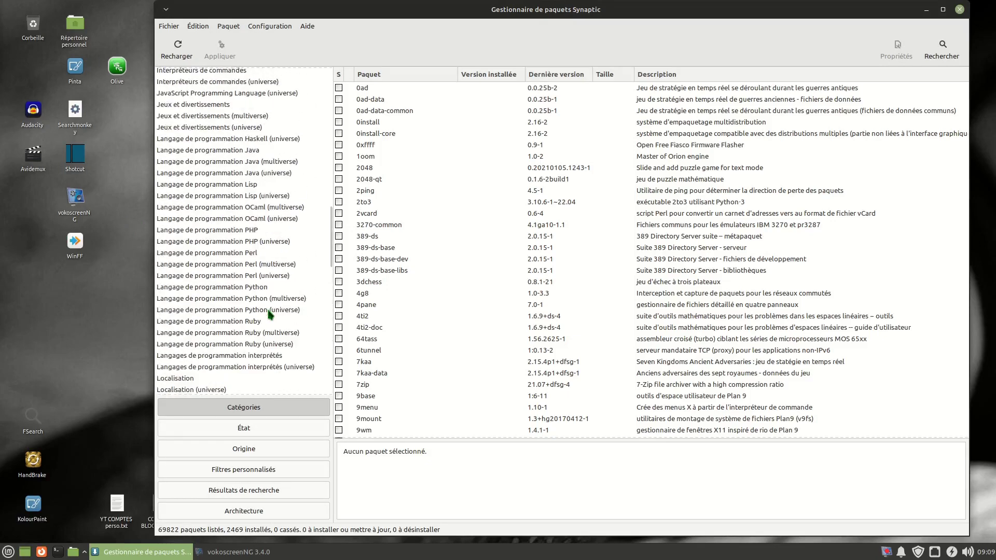
scroll(269, 314, "up", 4)
scroll(269, 314, "up", 8)
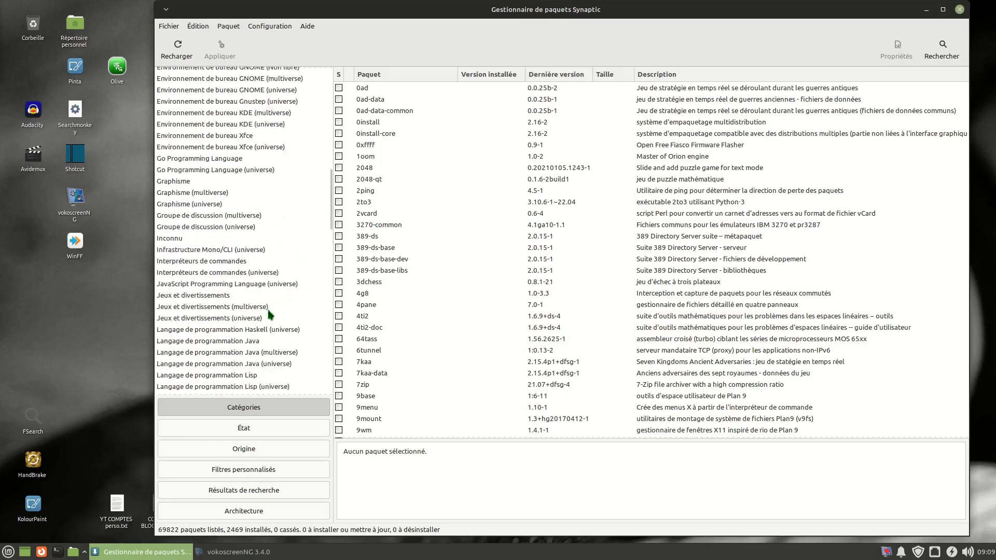
scroll(269, 314, "up", 5)
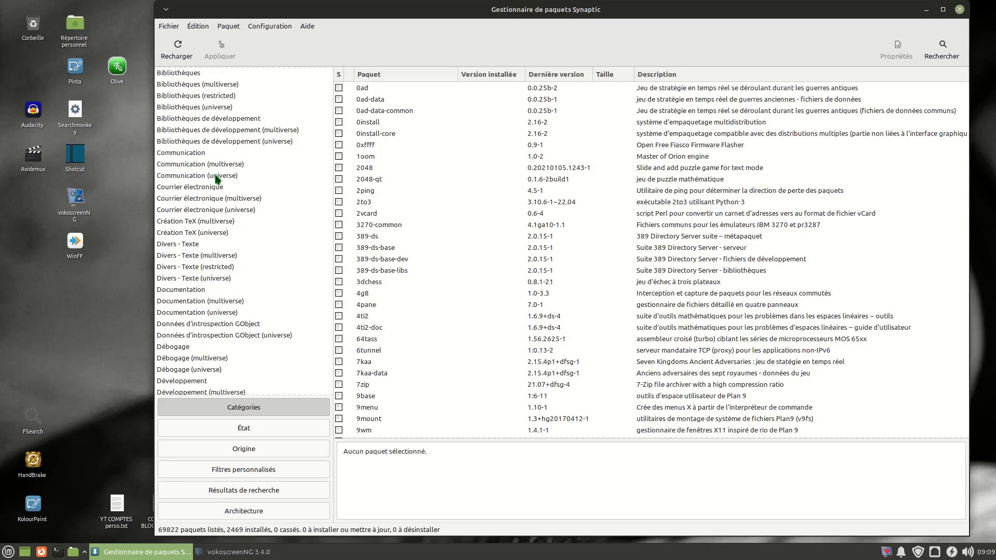
left_click(197, 156)
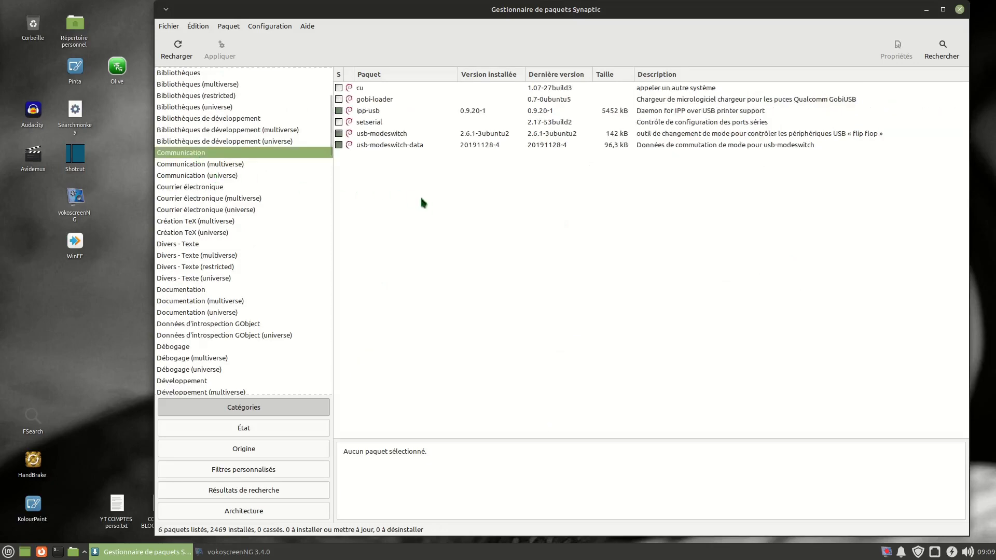
Repeat the "opera web" search by description and name, and look through the results again for the Opera browser.
left_click(942, 49)
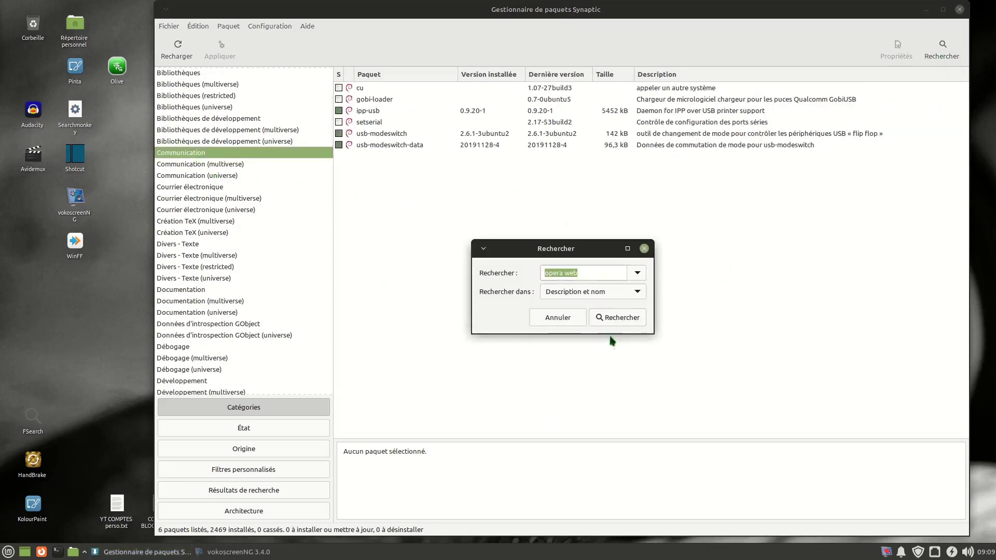
left_click(613, 317)
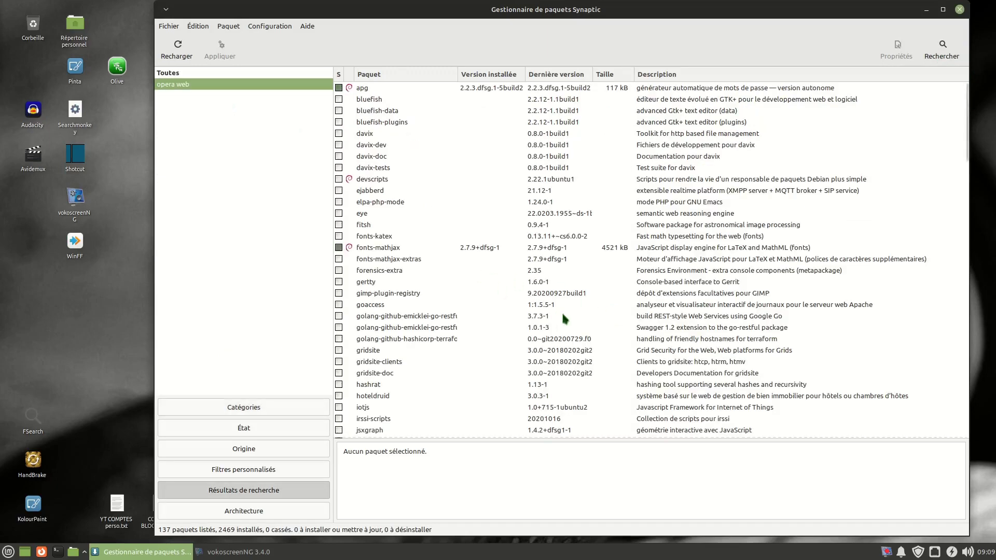
scroll(451, 289, "down", 7)
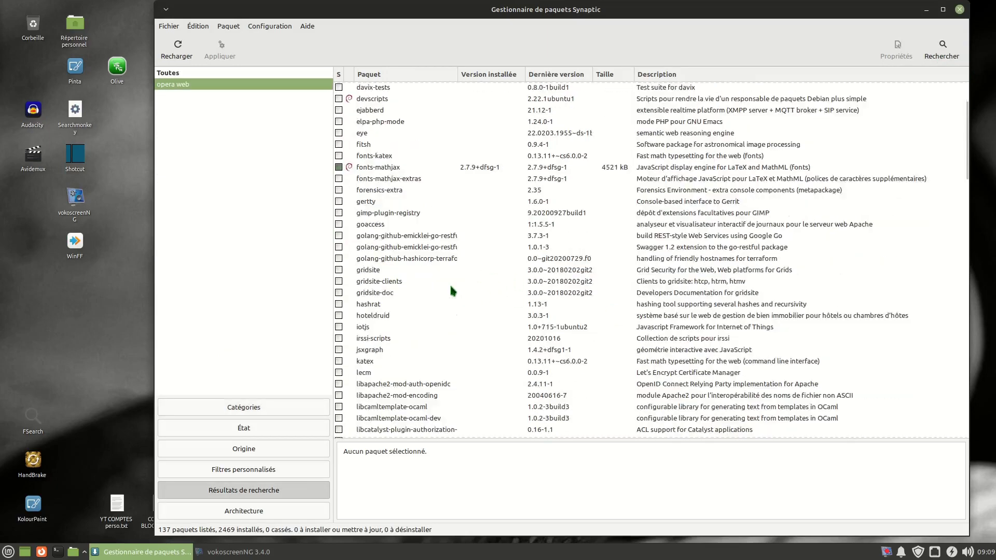
scroll(451, 287, "down", 12)
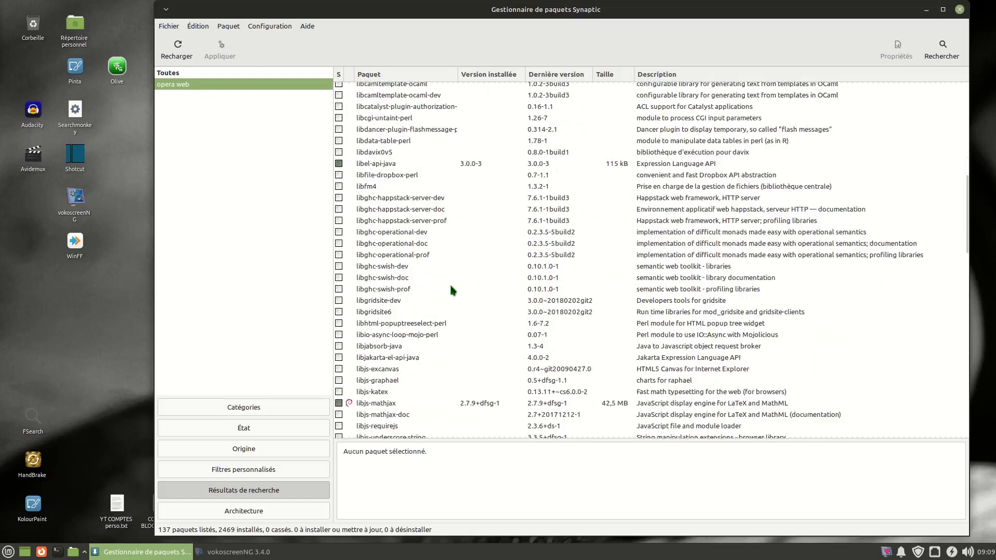
scroll(451, 286, "down", 15)
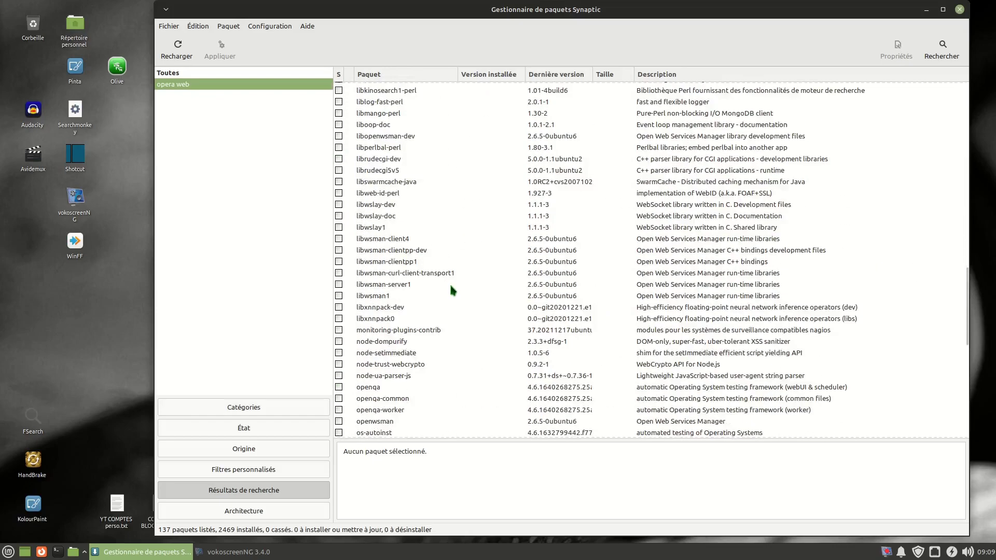
scroll(451, 290, "down", 3)
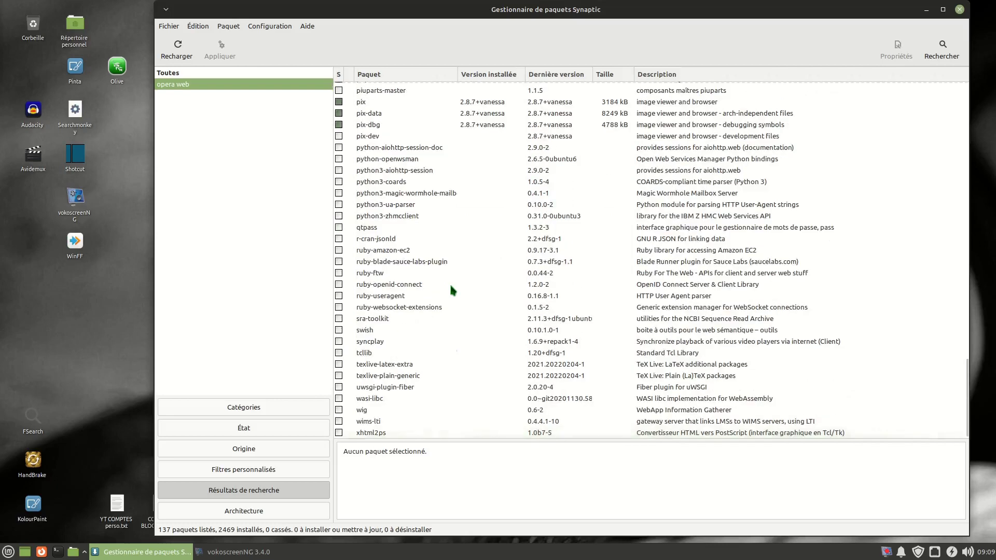
scroll(451, 290, "up", 3)
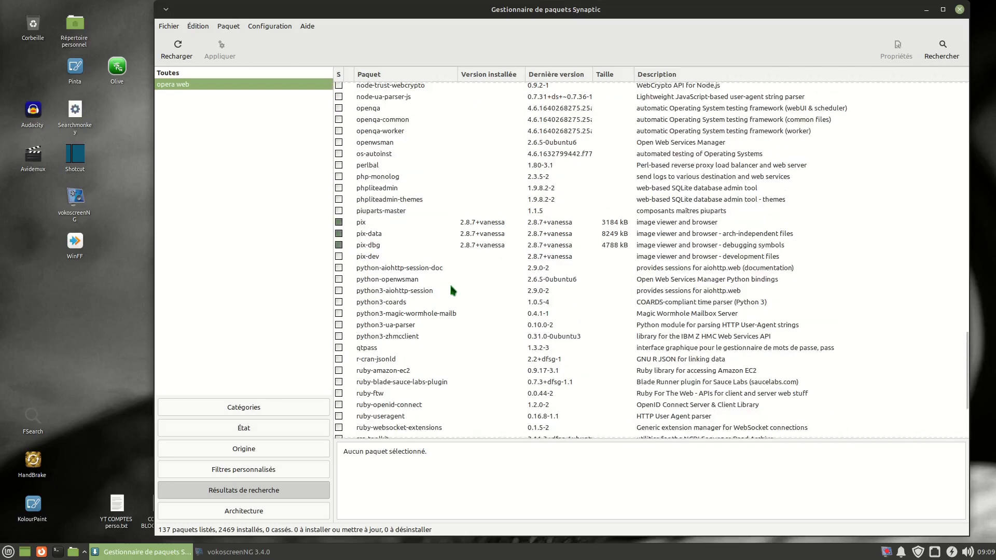
scroll(451, 290, "up", 1)
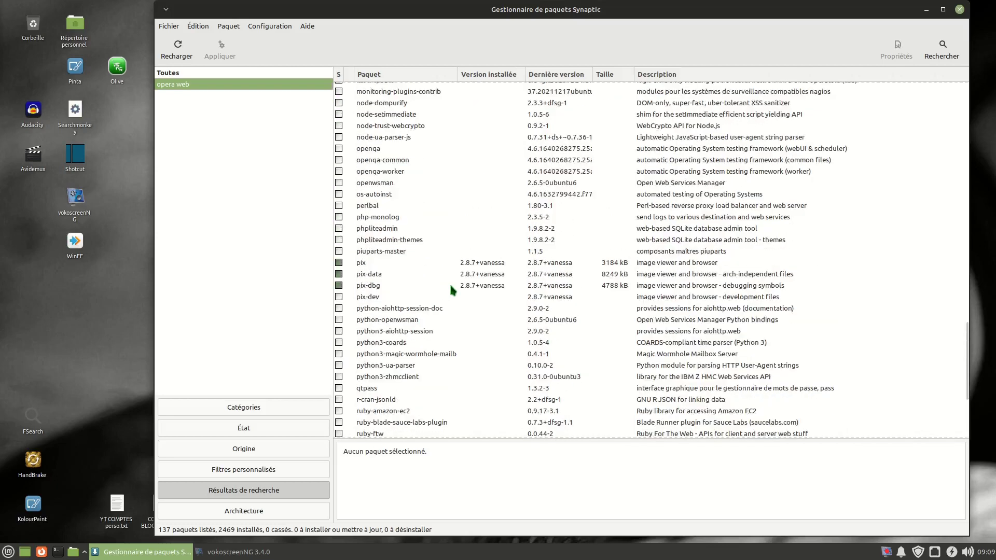